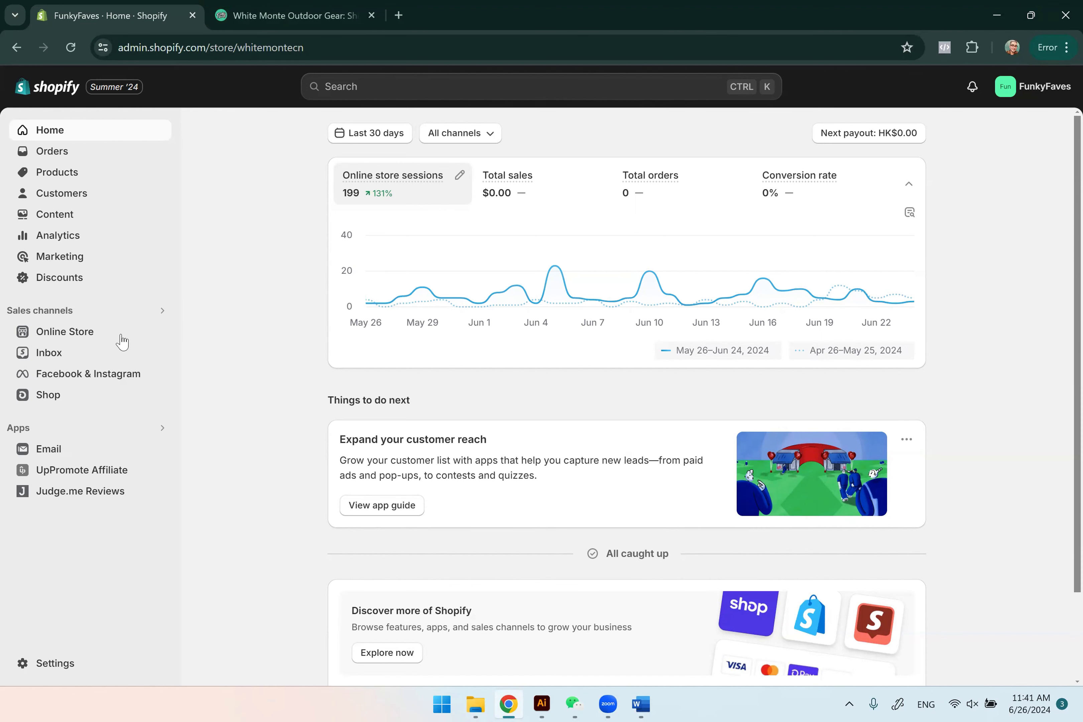
Open the navigation settings of the online store.
{"action": "left_click", "coordinate": [52, 335]}
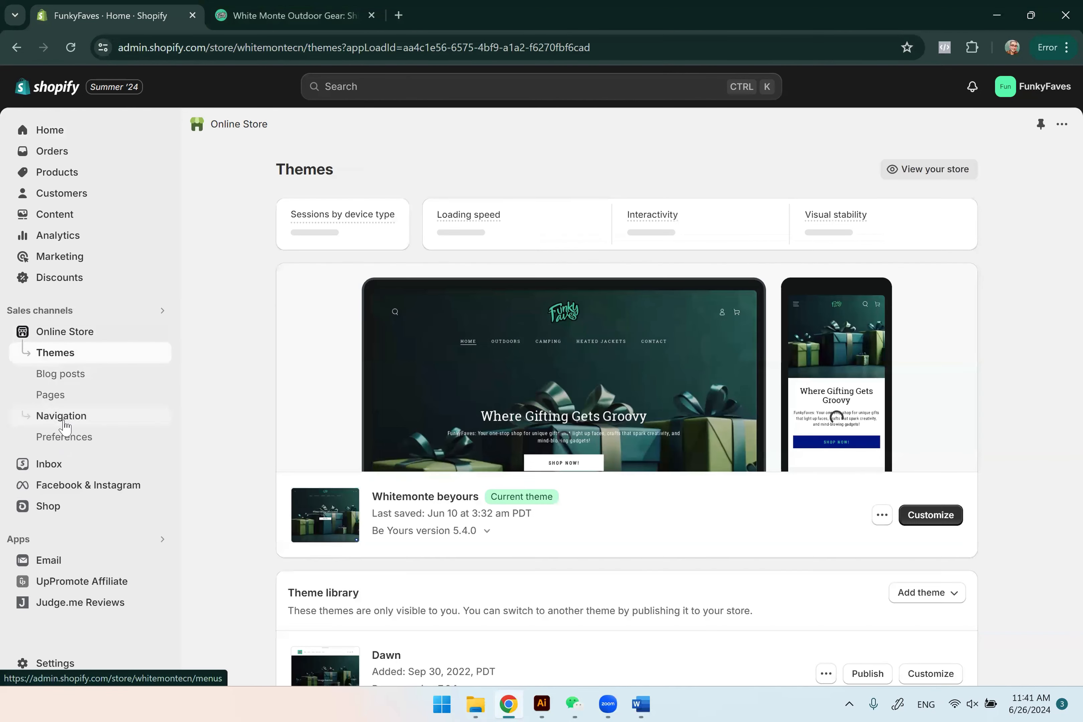
{"action": "left_click", "coordinate": [64, 425]}
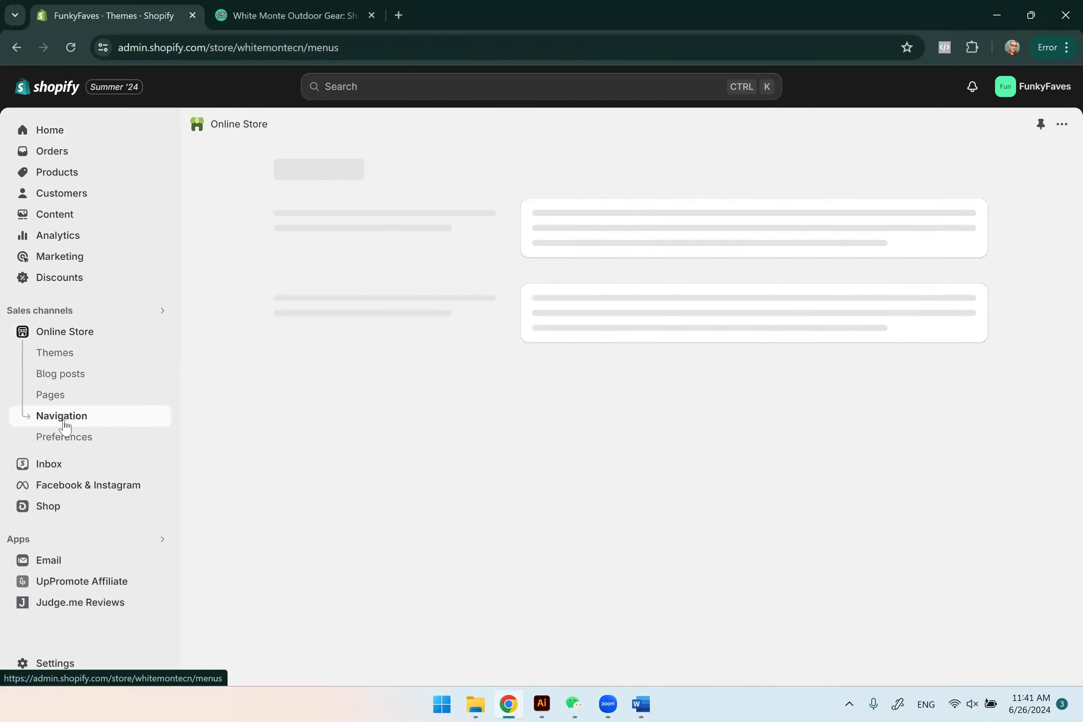
Open the storefront's home page and examine its header menu and the footer menus.
{"action": "left_click", "coordinate": [278, 17]}
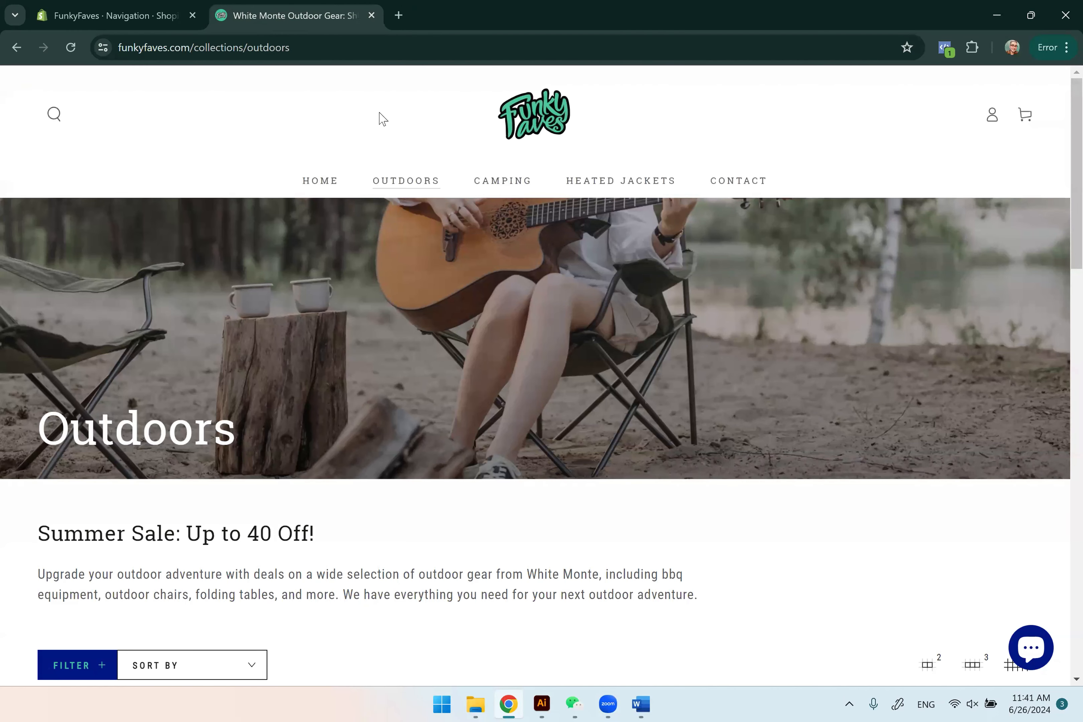
{"action": "left_click", "coordinate": [328, 183]}
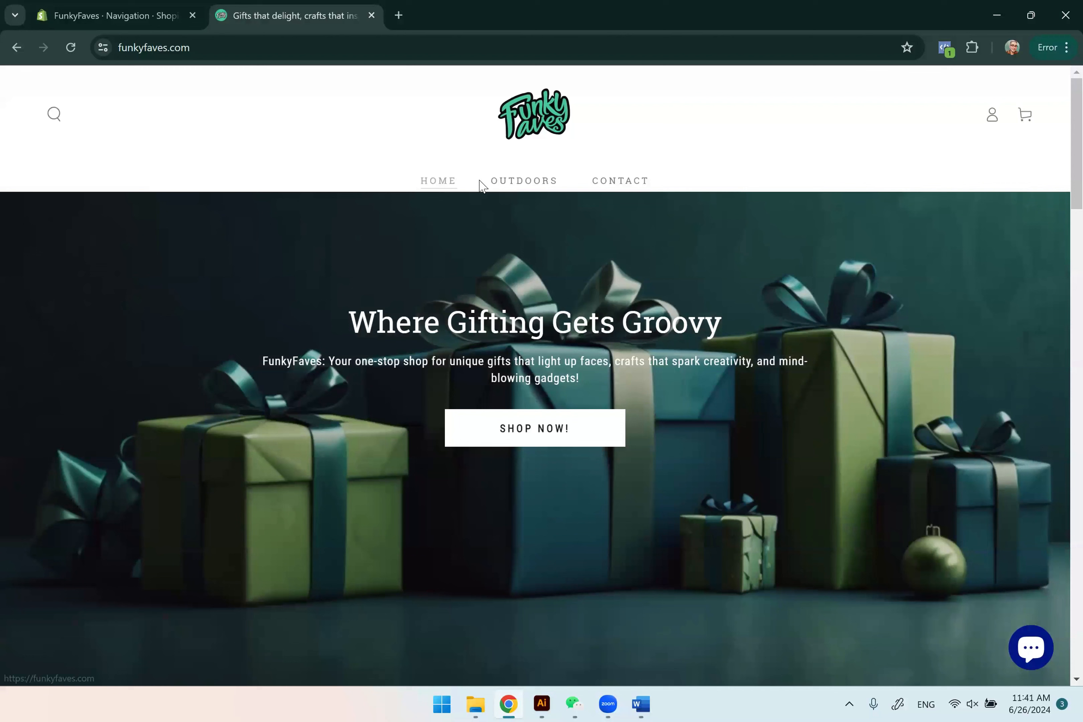
{"action": "scroll", "coordinate": [1061, 485], "scroll_direction": "down", "scroll_amount": 2}
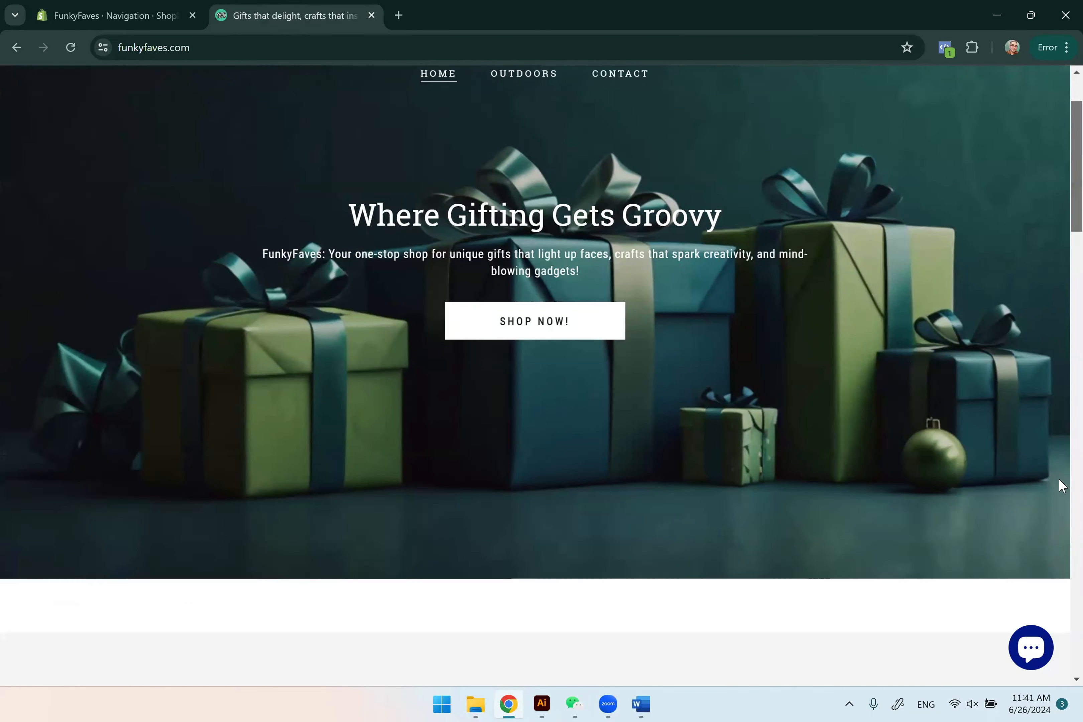
{"action": "scroll", "coordinate": [1061, 485], "scroll_direction": "down", "scroll_amount": 10}
{"action": "scroll", "coordinate": [270, 419], "scroll_direction": "down", "scroll_amount": 5}
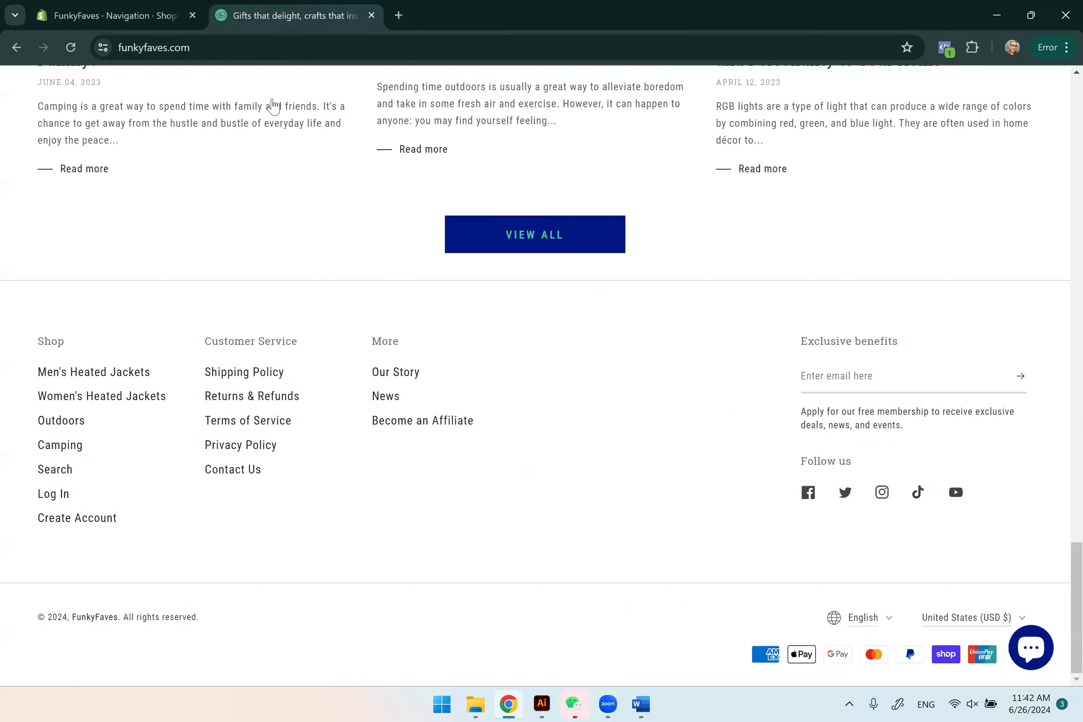
Add a menu item named Gifts to the store's Main menu, linked to All products.
{"action": "key", "text": "ctrl+shift+Tab"}
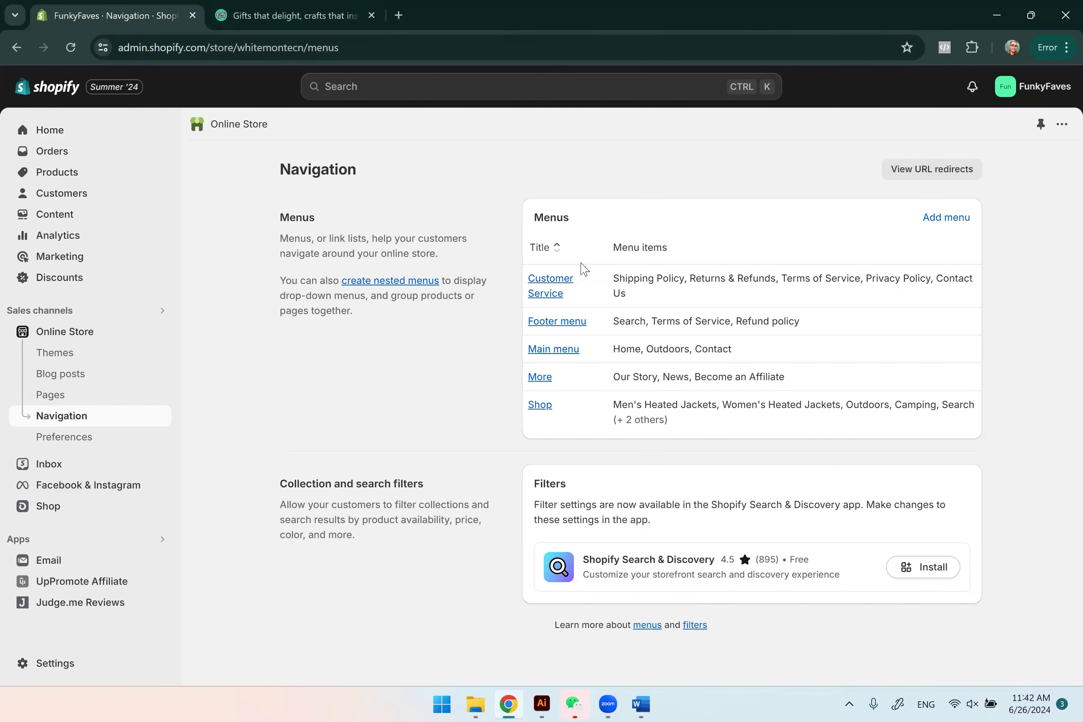
{"action": "left_click", "coordinate": [550, 353]}
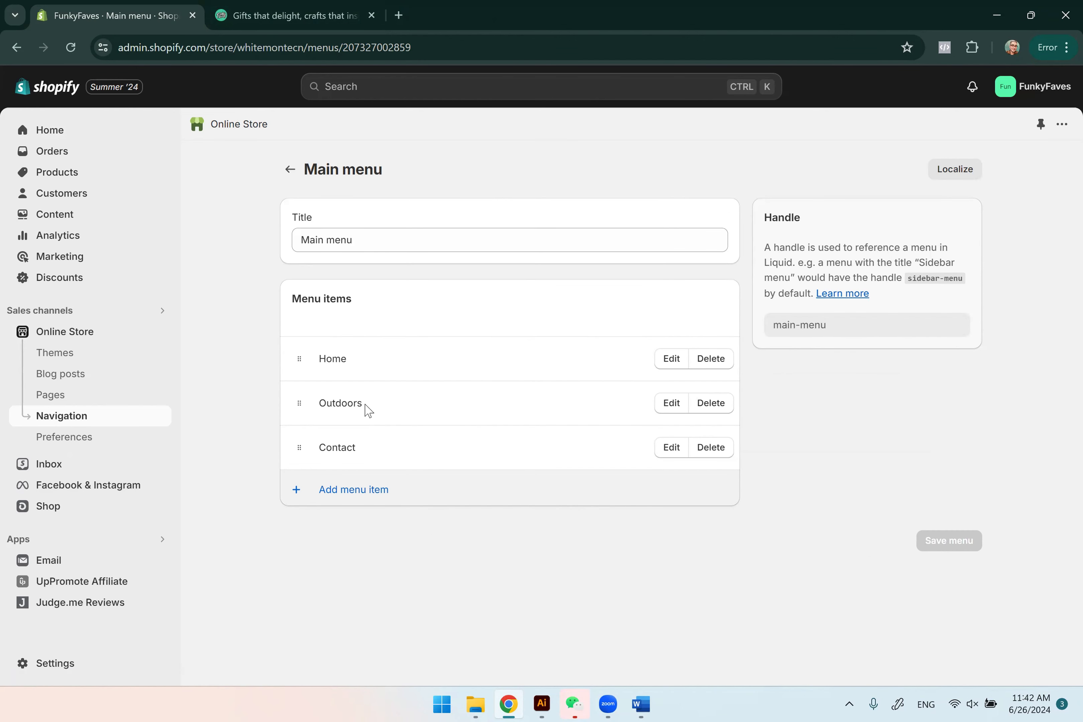
{"action": "left_click", "coordinate": [359, 494]}
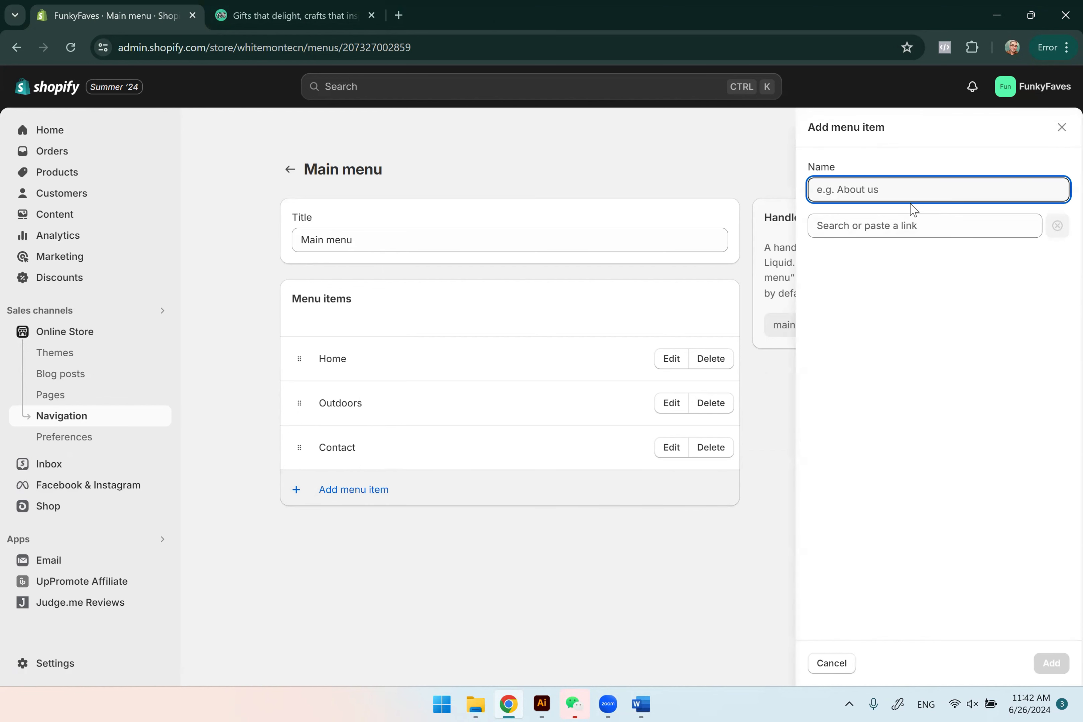
{"action": "type", "text": "Gifts"}
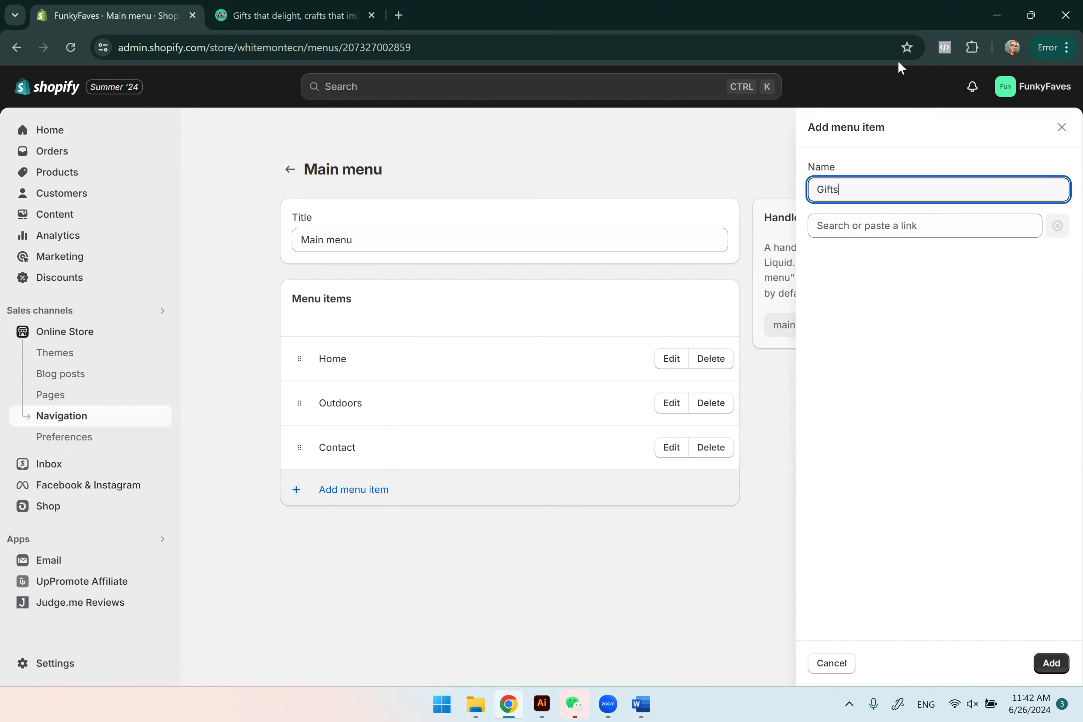
{"action": "left_click", "coordinate": [950, 228]}
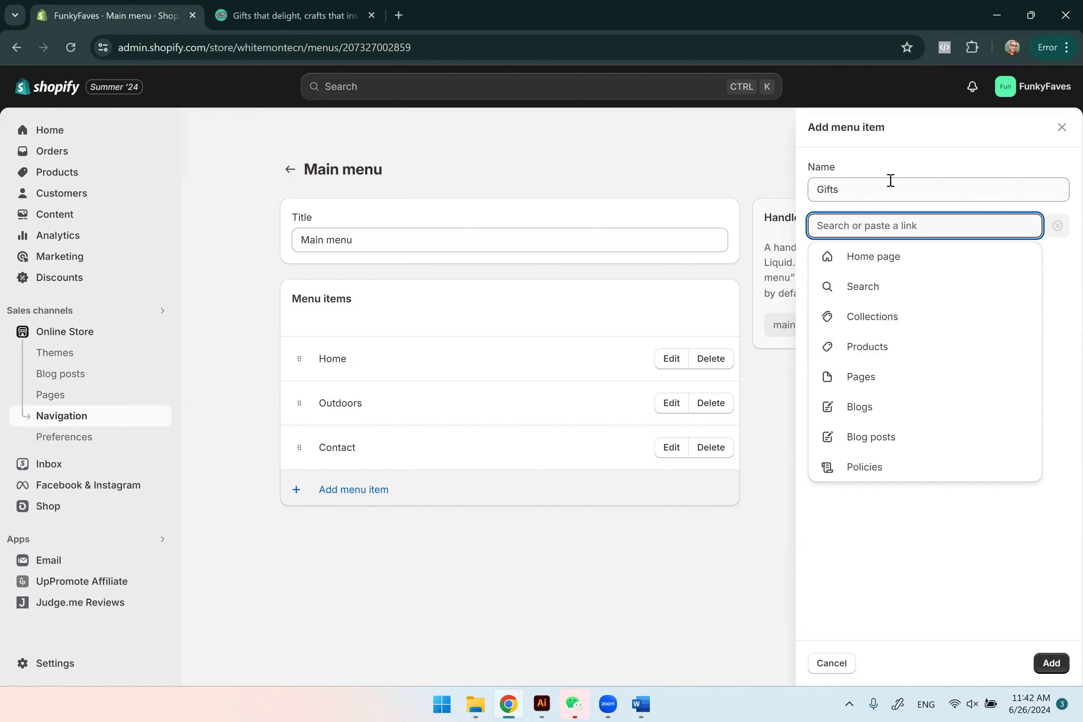
{"action": "left_click", "coordinate": [873, 349]}
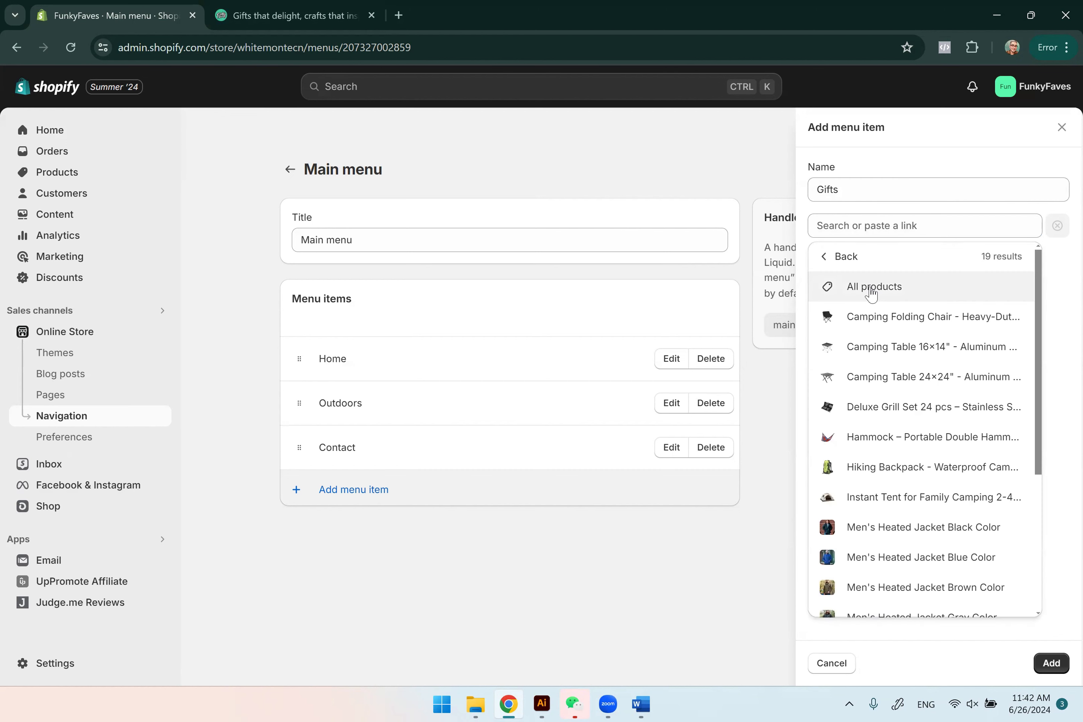
{"action": "left_click", "coordinate": [872, 288]}
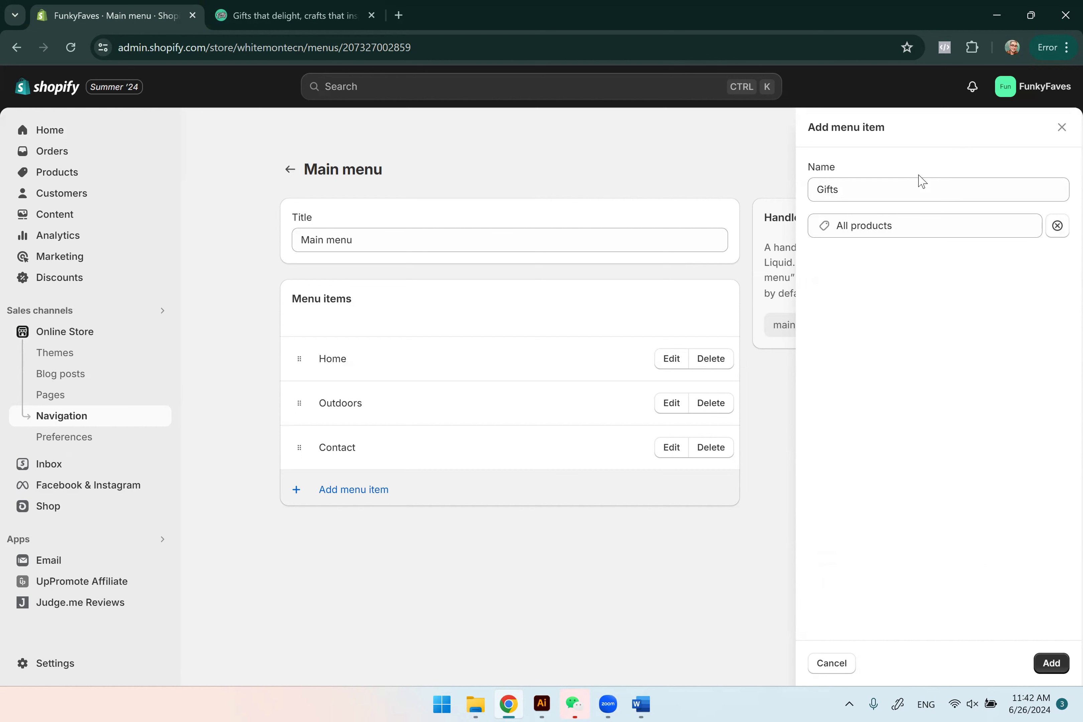
{"action": "left_click", "coordinate": [1049, 661]}
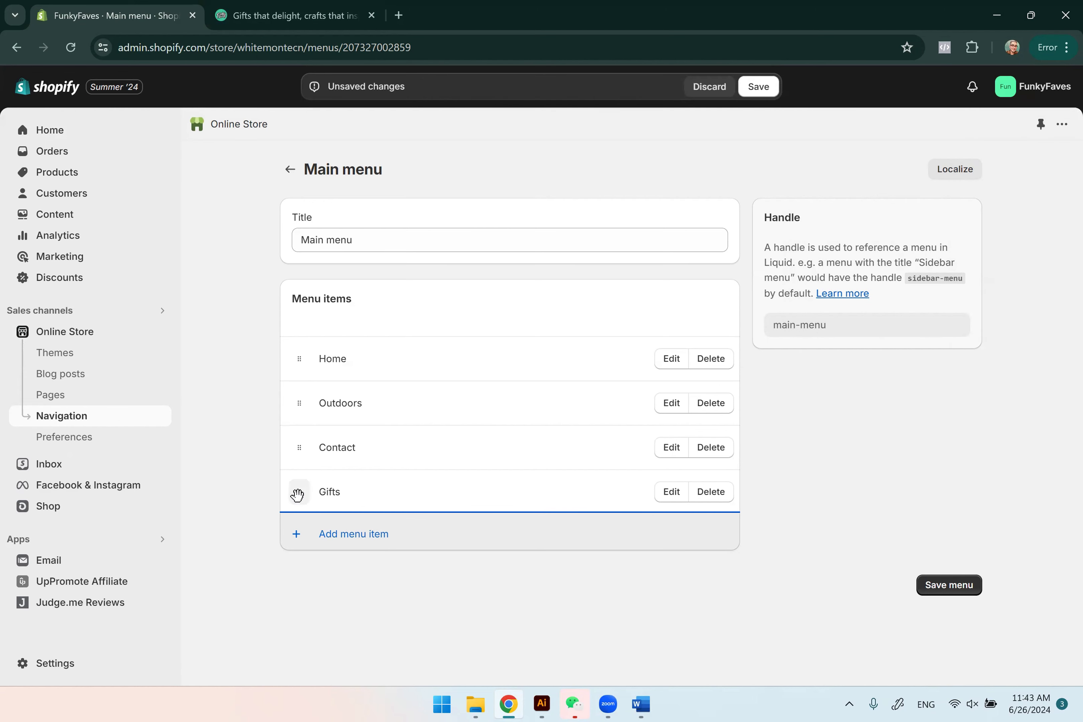
Save the Main menu with Gifts moved directly below Home, and reload the storefront to check its header.
{"action": "left_click_drag", "start_coordinate": [299, 492], "coordinate": [305, 404]}
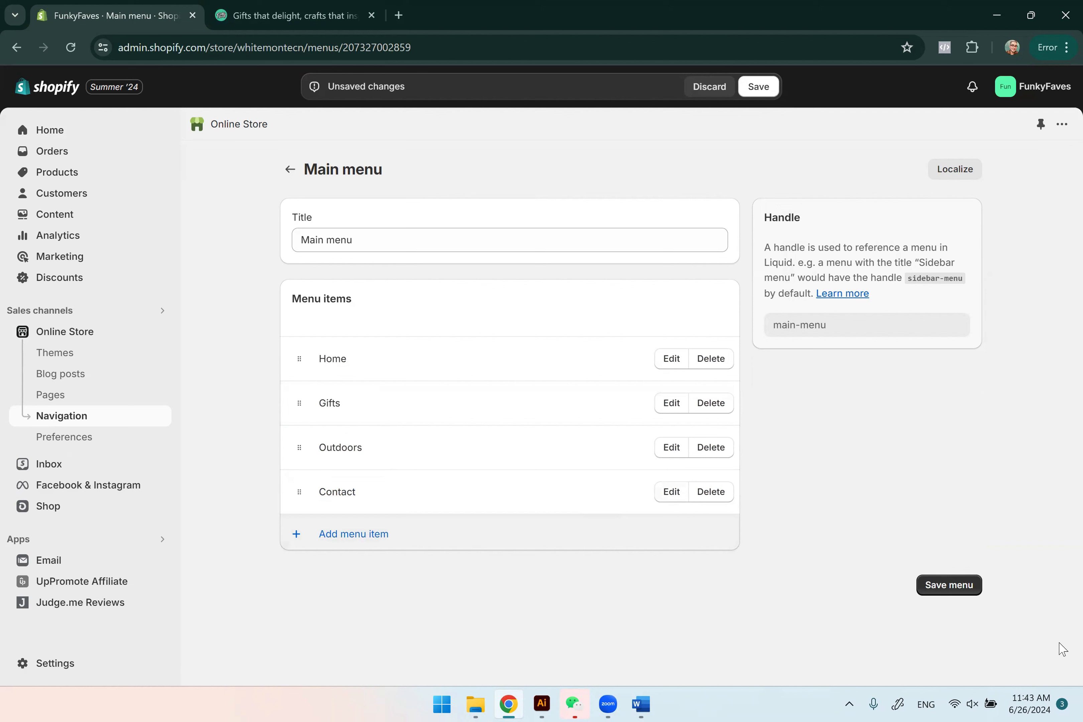
{"action": "left_click", "coordinate": [945, 586]}
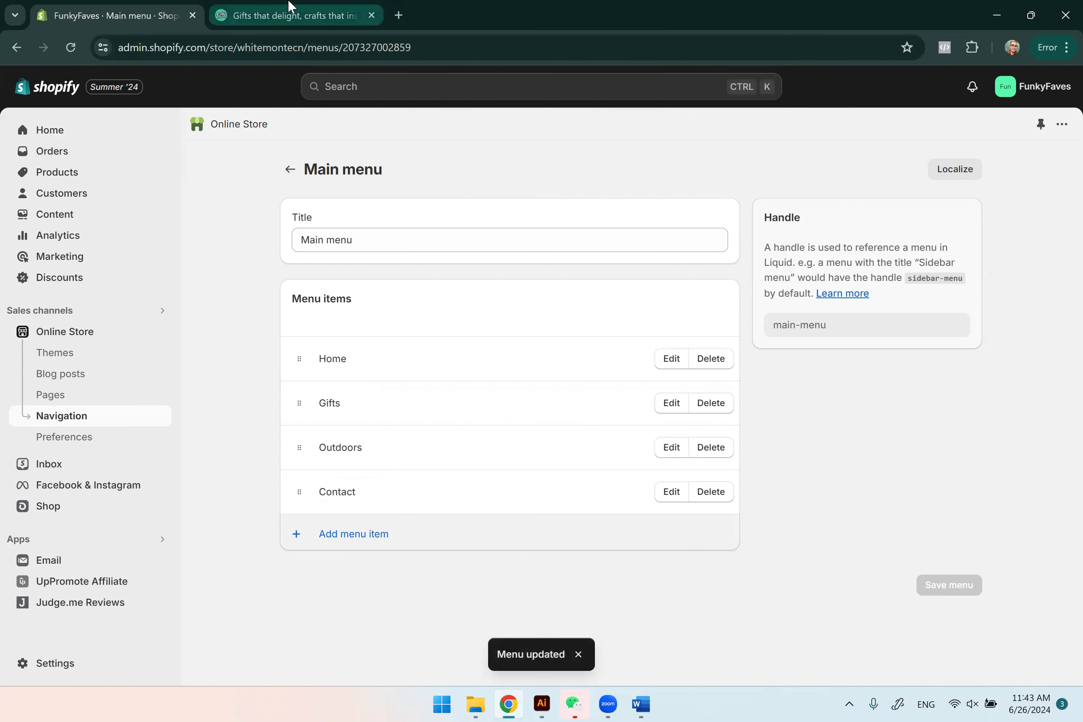
{"action": "left_click", "coordinate": [289, 14]}
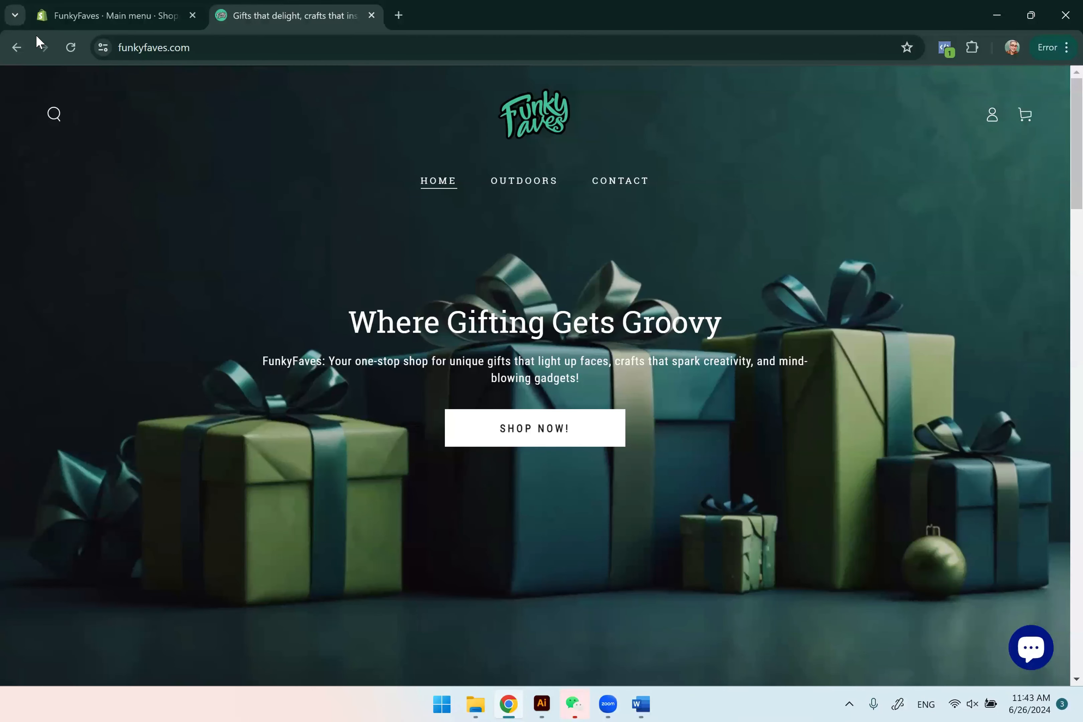
{"action": "left_click", "coordinate": [70, 48]}
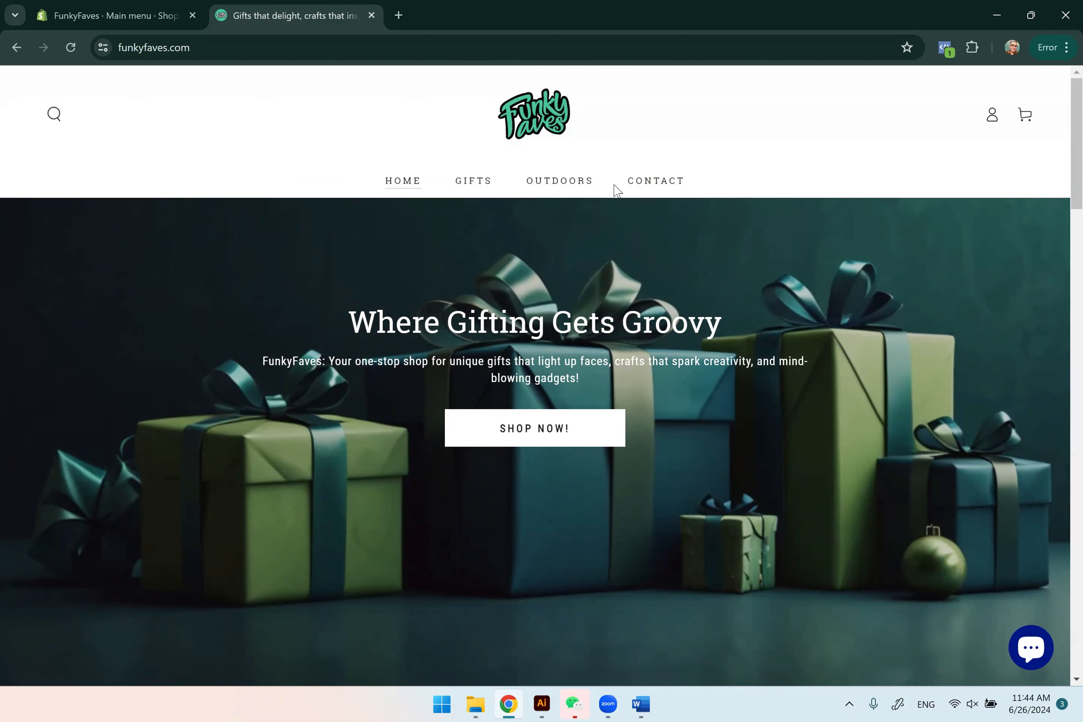
Add a menu item named Our Story to the Main menu, linked to the Our Story page.
{"action": "left_click", "coordinate": [120, 15]}
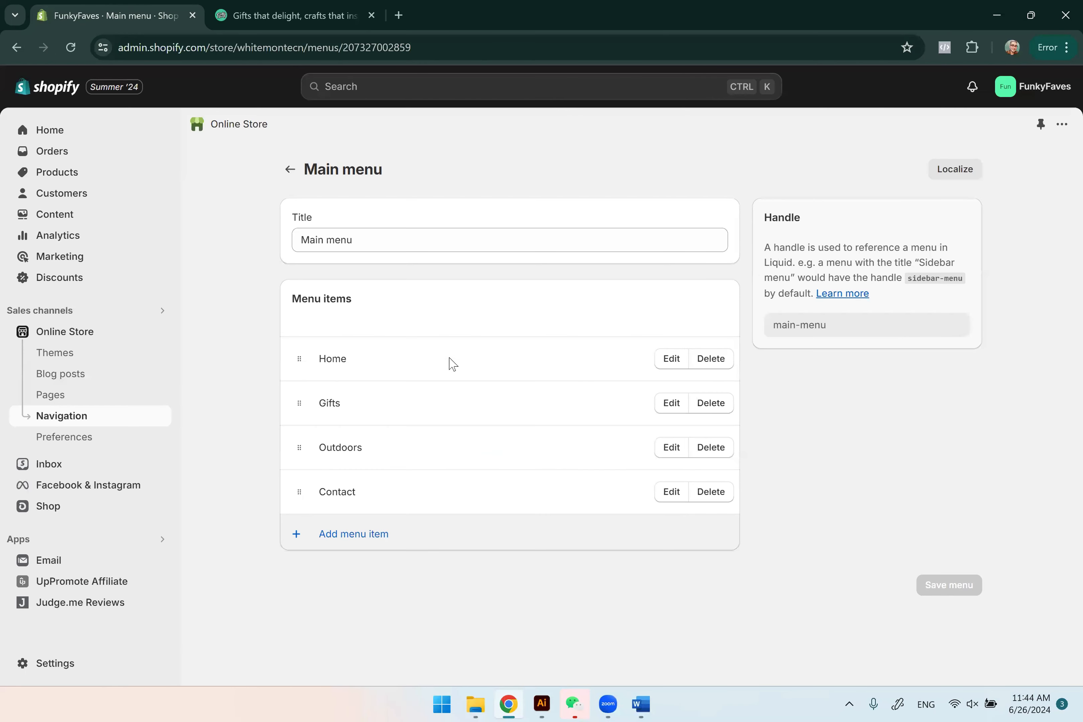
{"action": "left_click", "coordinate": [357, 534]}
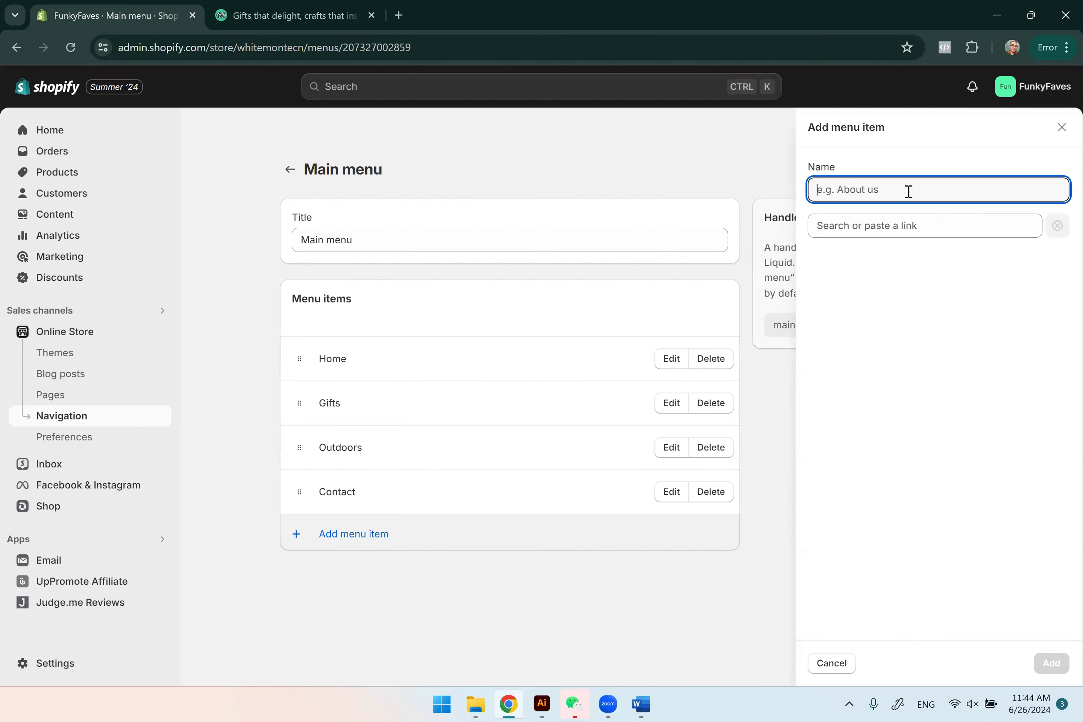
{"action": "type", "text": "Our Story"}
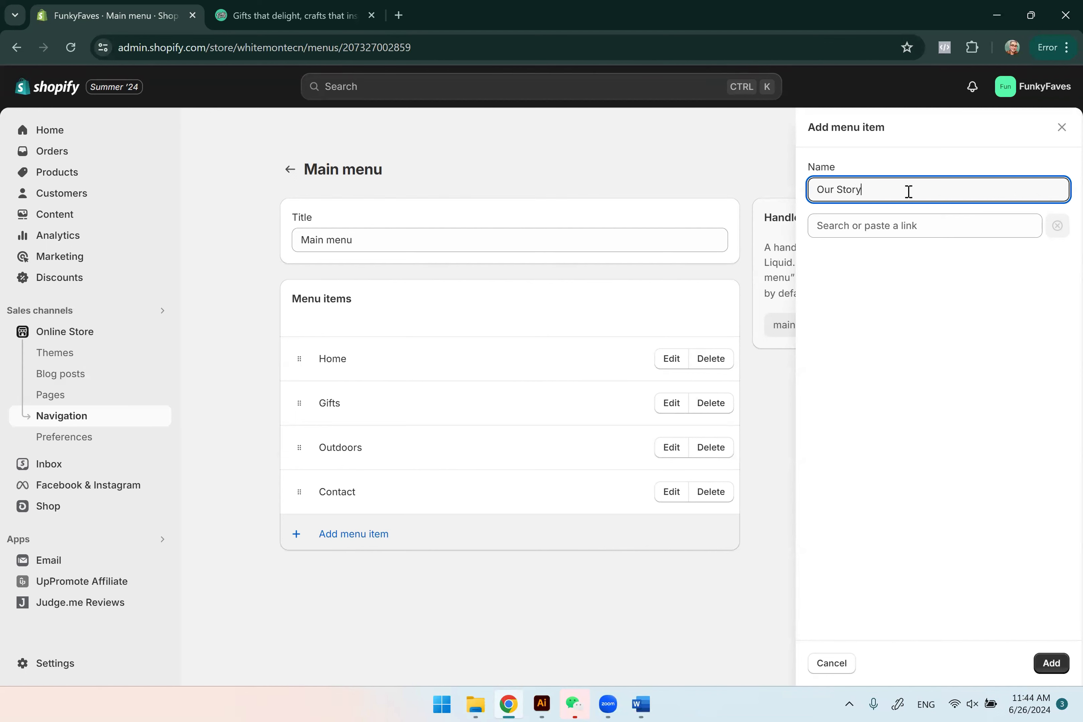
{"action": "left_click", "coordinate": [924, 226]}
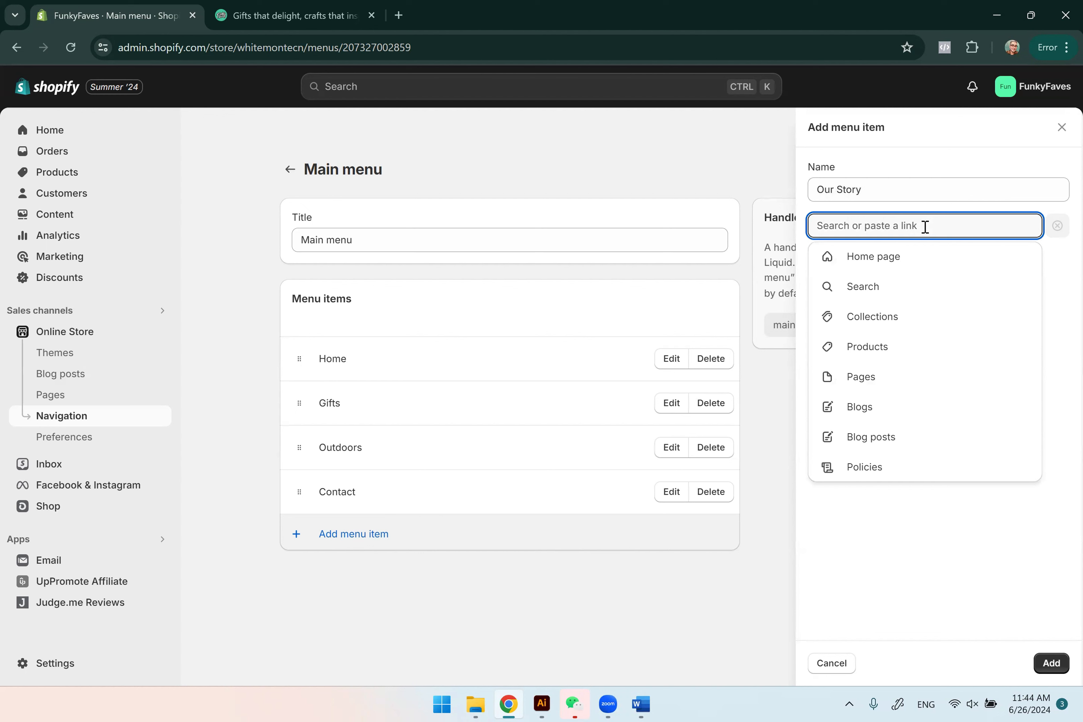
{"action": "left_click", "coordinate": [889, 379]}
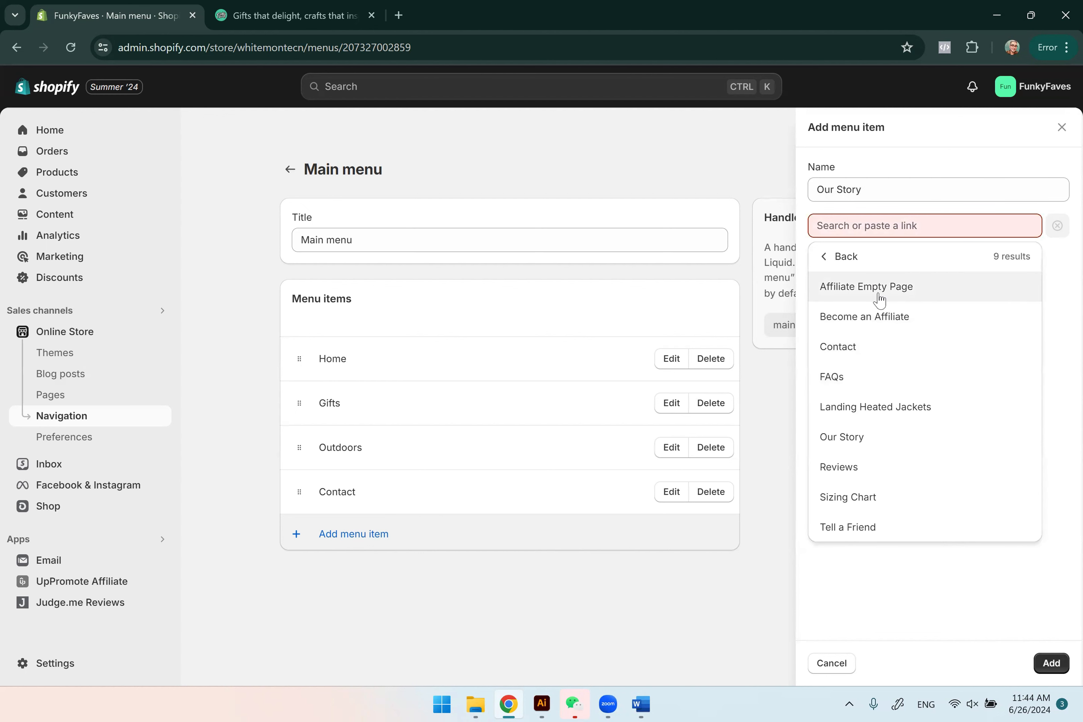
{"action": "left_click", "coordinate": [853, 439]}
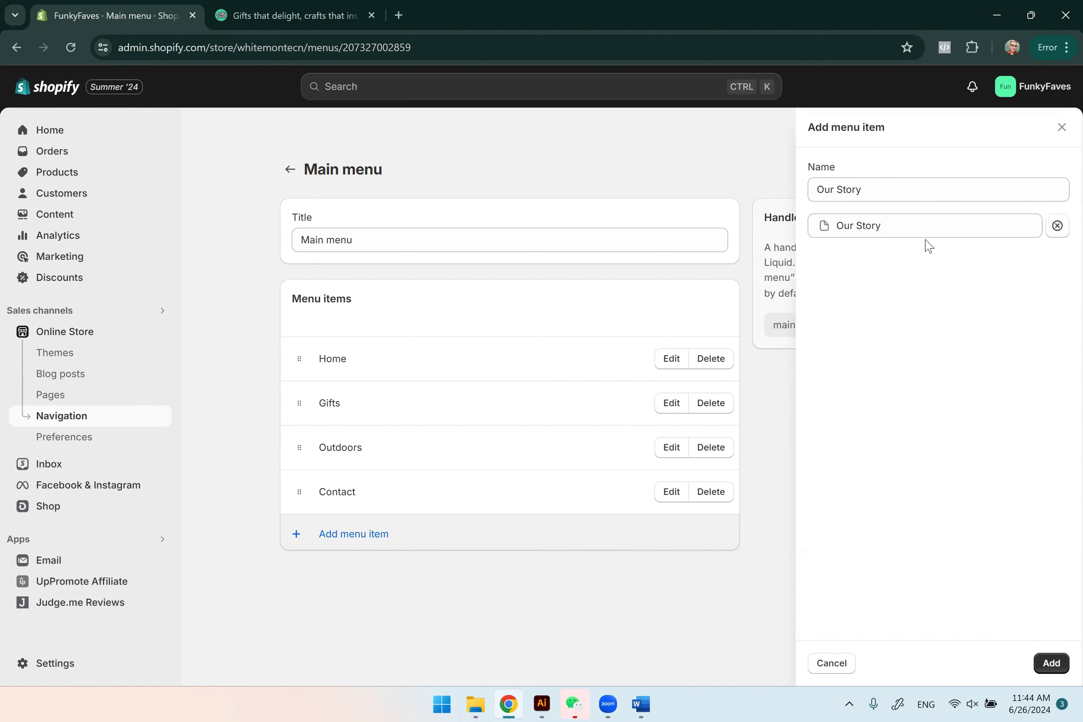
{"action": "left_click", "coordinate": [1051, 663]}
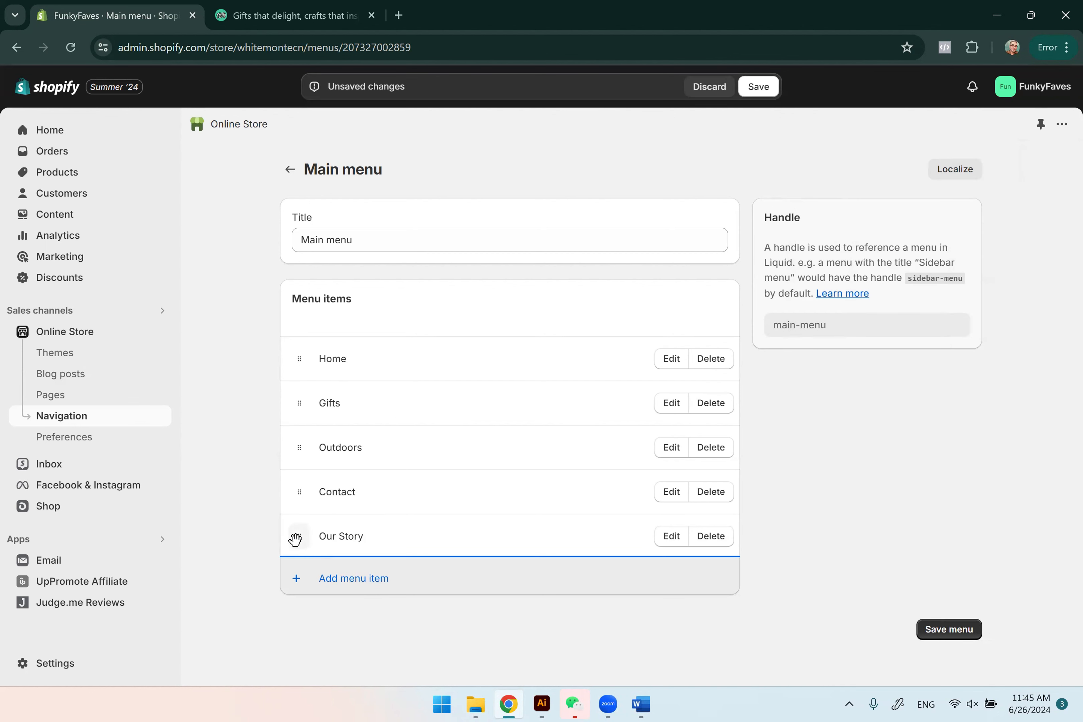
Save the Main menu with Our Story moved directly above Contact, and reload the storefront to check its header.
{"action": "left_click_drag", "start_coordinate": [296, 538], "coordinate": [301, 491]}
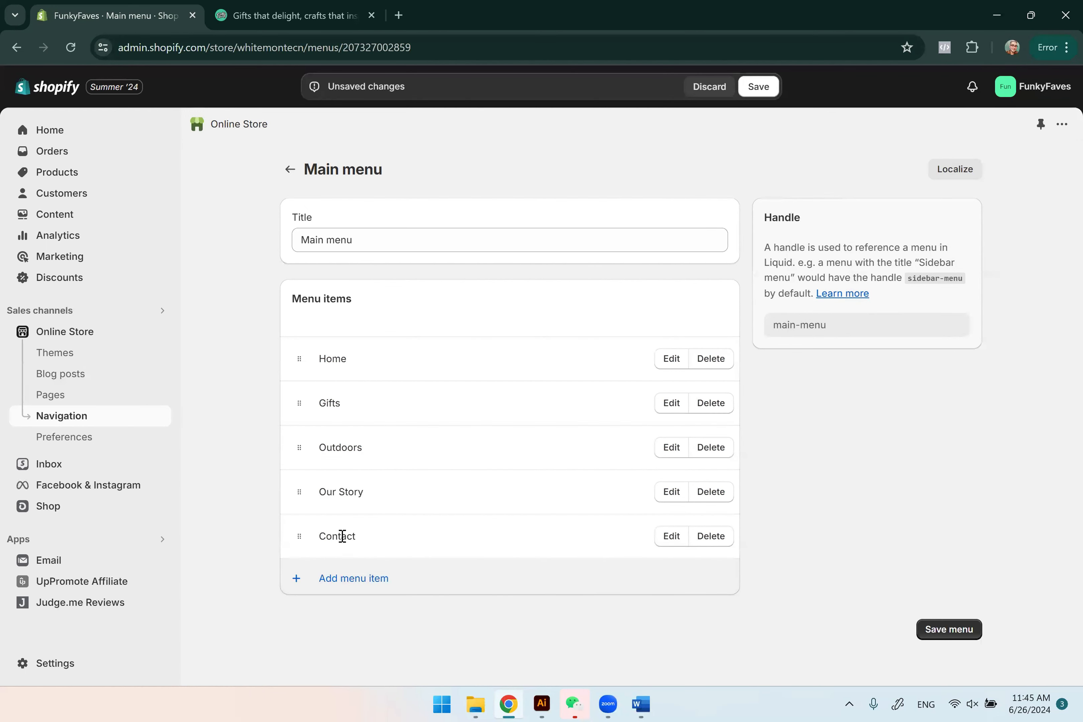
{"action": "left_click", "coordinate": [950, 631]}
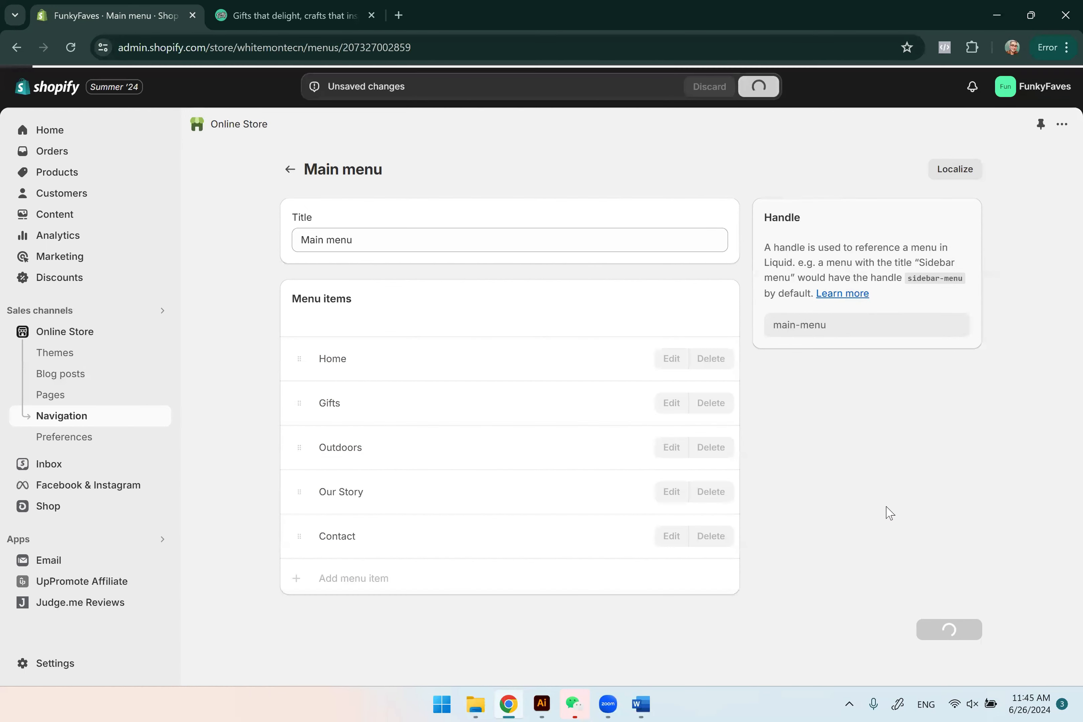
{"action": "left_click", "coordinate": [298, 15]}
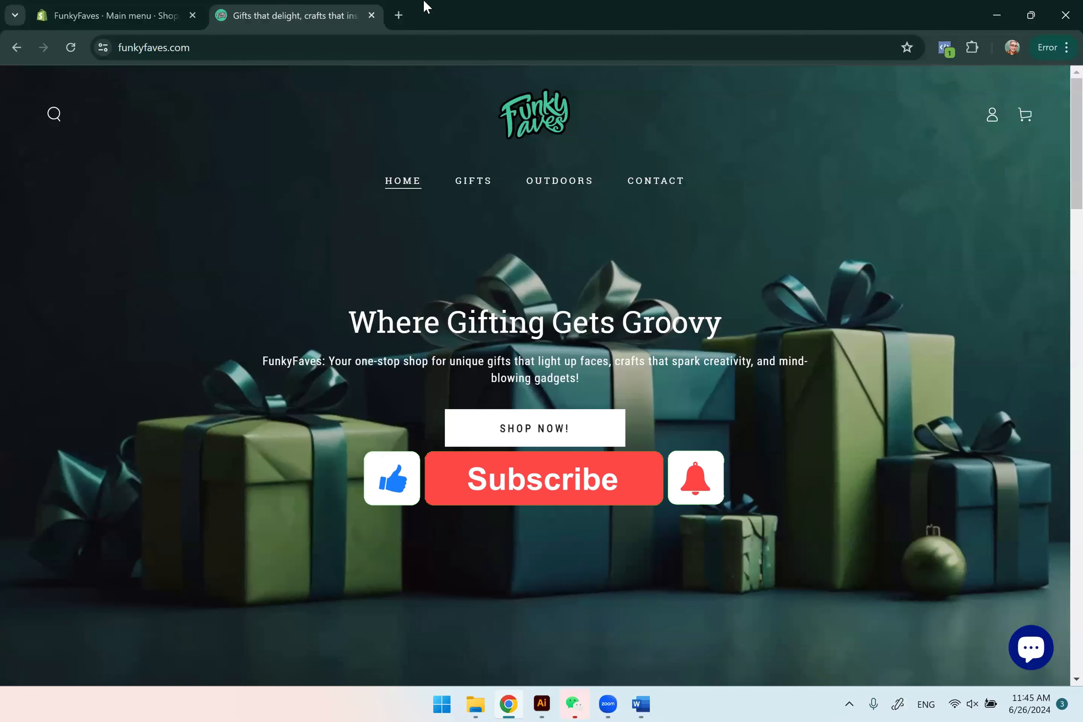
{"action": "left_click", "coordinate": [70, 46]}
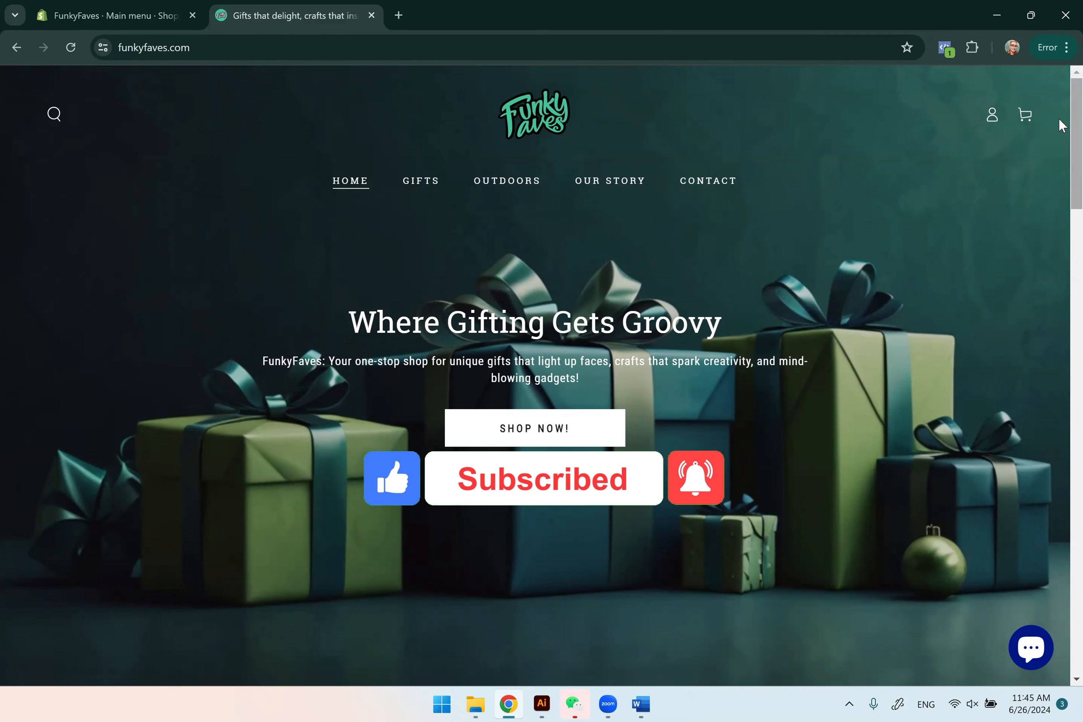
Examine the storefront's footer menus, including the Search, Log In and Create Account links under Shop.
{"action": "scroll", "coordinate": [1059, 117], "scroll_direction": "down", "scroll_amount": 20}
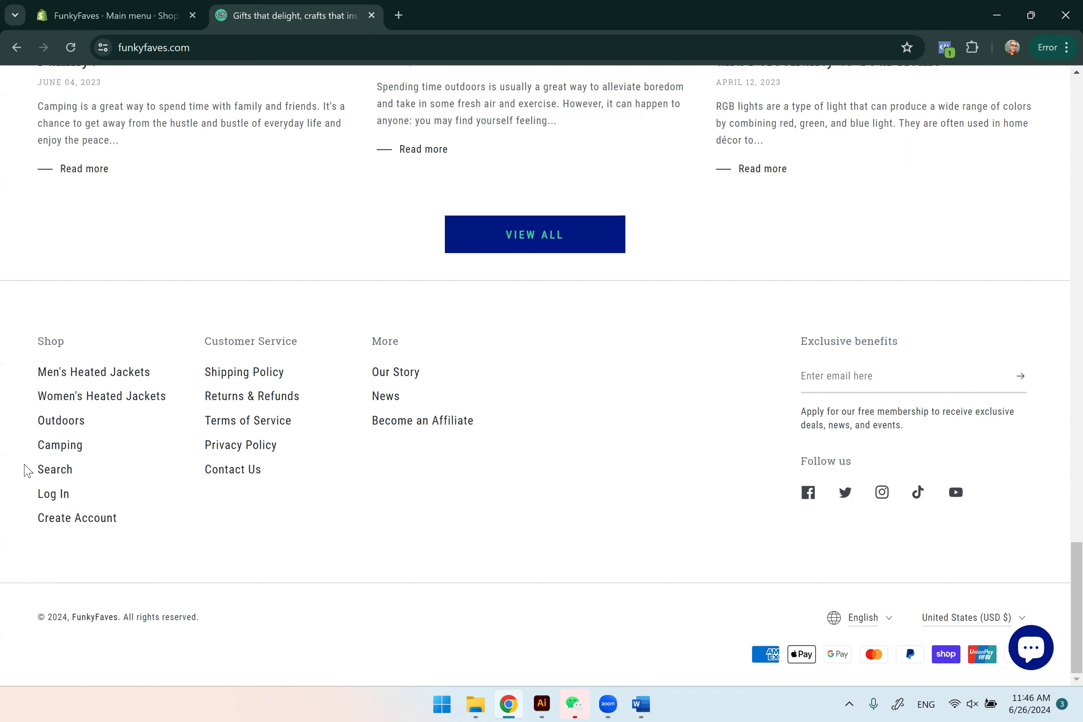
{"action": "left_click_drag", "start_coordinate": [39, 471], "coordinate": [120, 517]}
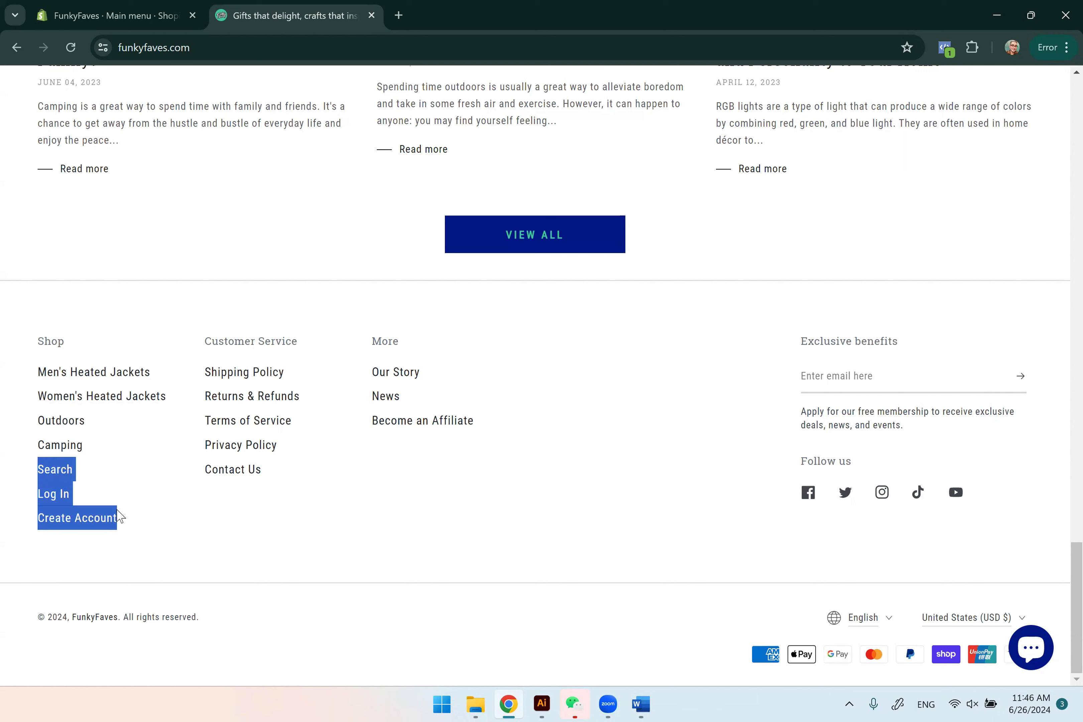
{"action": "left_click", "coordinate": [123, 521]}
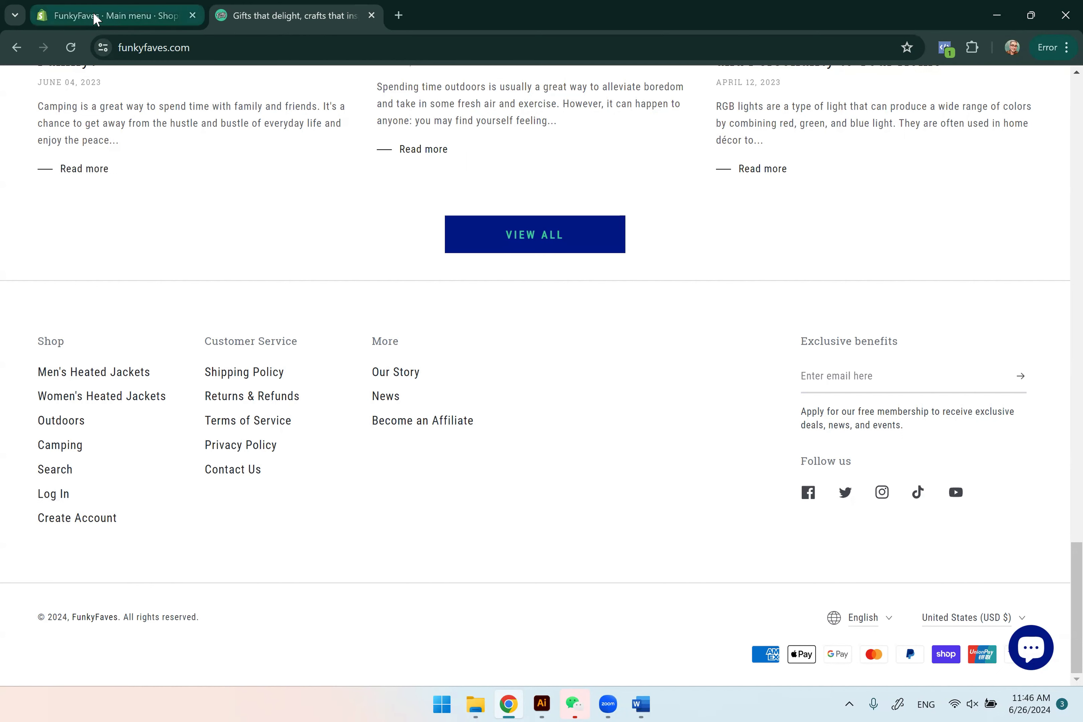
Return to the Shopify admin's Navigation page and create and save a new menu titled My New Menu.
{"action": "left_click", "coordinate": [112, 15]}
{"action": "left_click", "coordinate": [65, 416]}
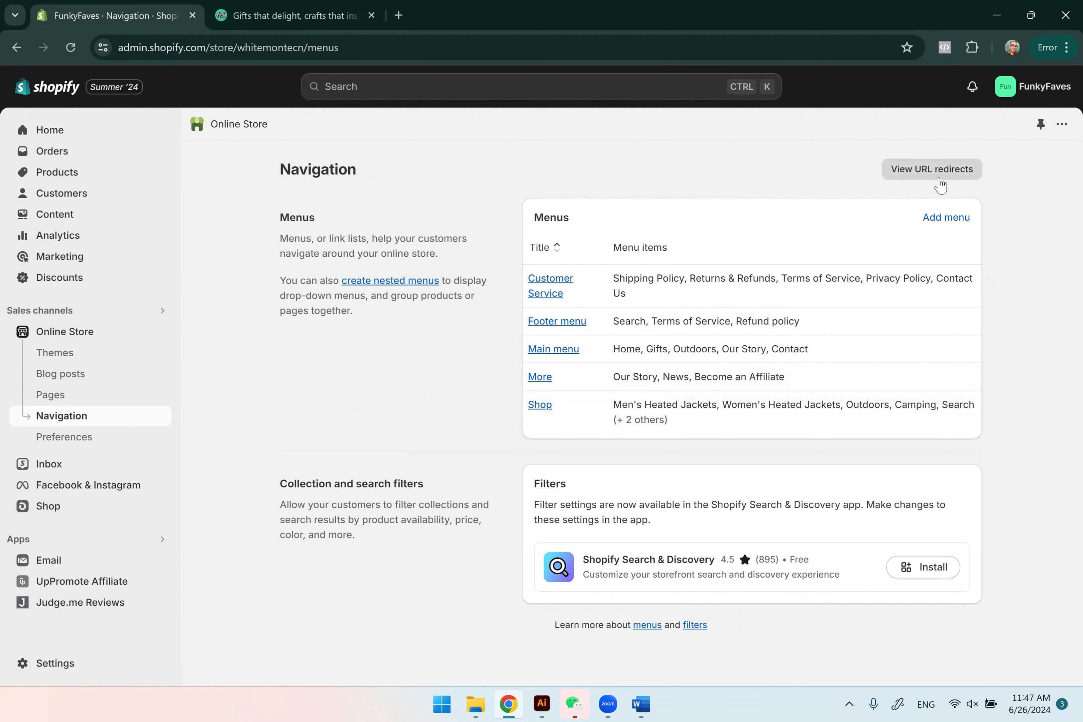
{"action": "left_click", "coordinate": [946, 220]}
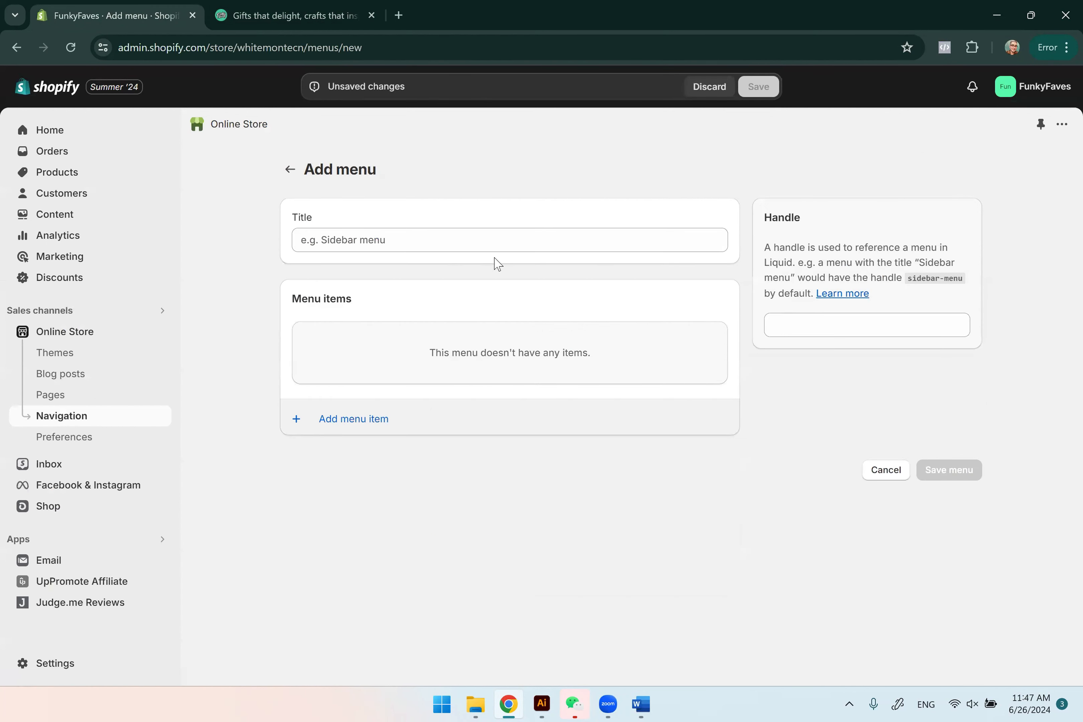
{"action": "left_click", "coordinate": [371, 239]}
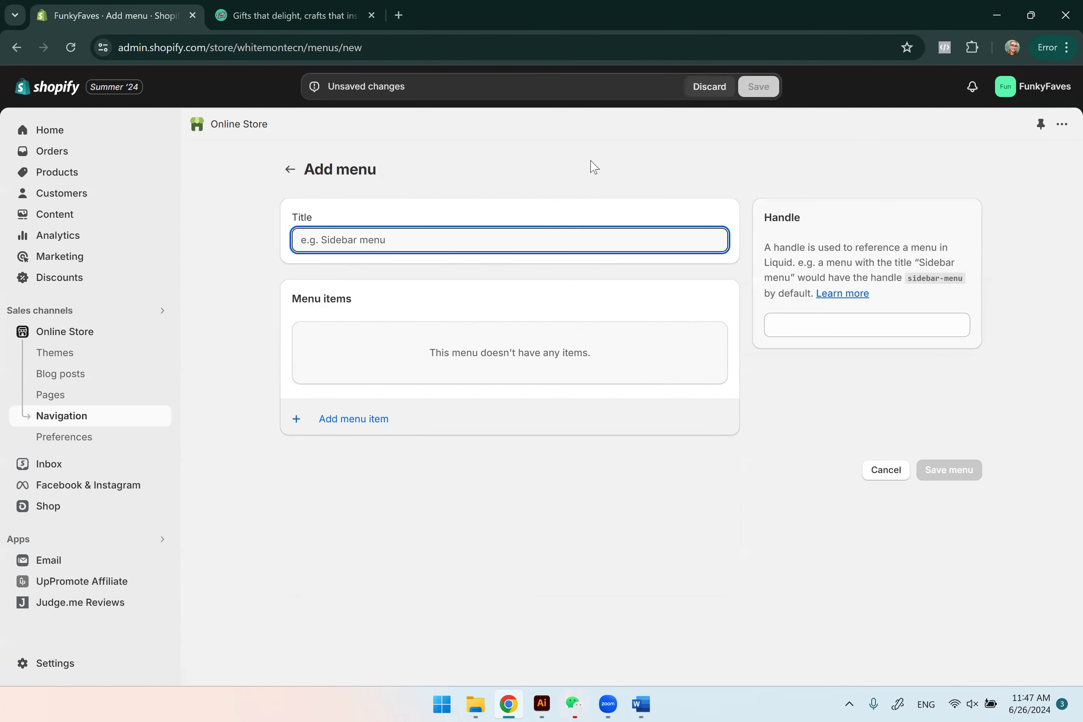
{"action": "type", "text": "N"}
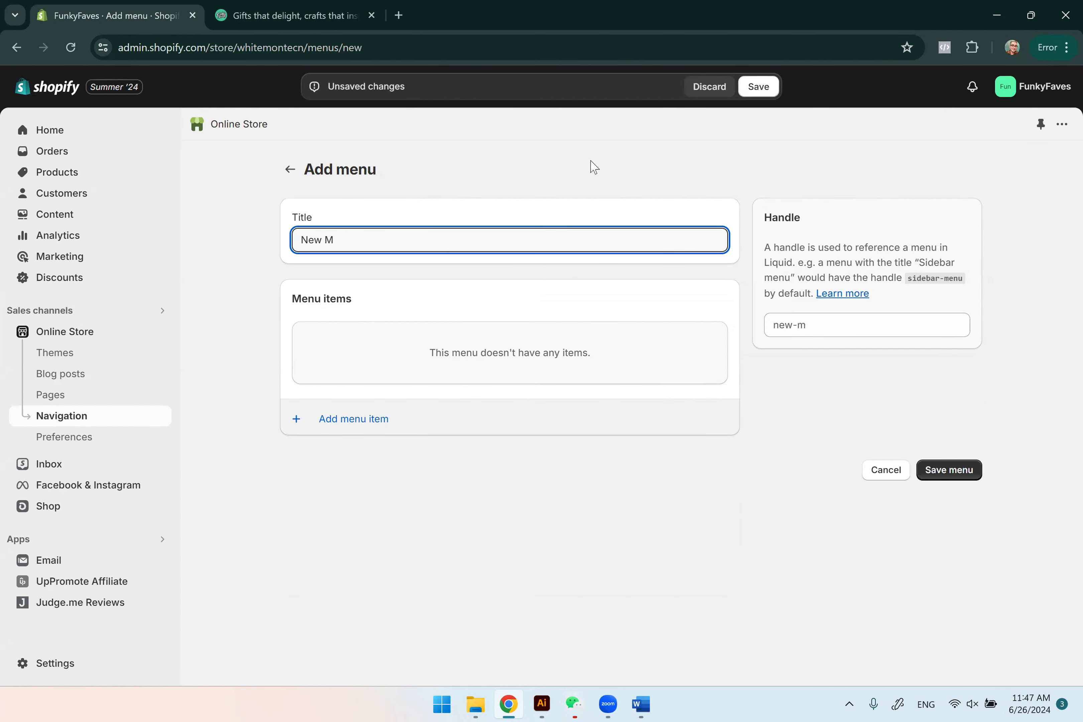
{"action": "type", "text": "ew M"}
{"action": "key", "text": "ctrl+a"}
{"action": "type", "text": "My New Menu"}
{"action": "left_click", "coordinate": [949, 470]}
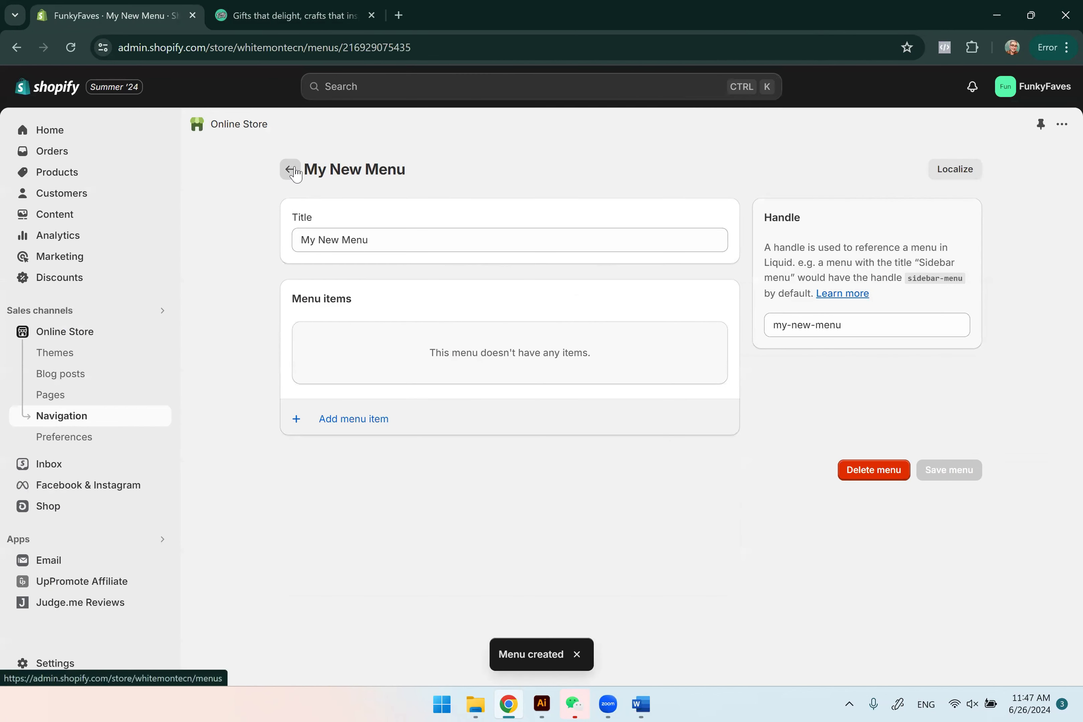
Add an item named Menu 1 linked to Search to My New Menu, save it, and return to the menu list.
{"action": "left_click", "coordinate": [413, 354]}
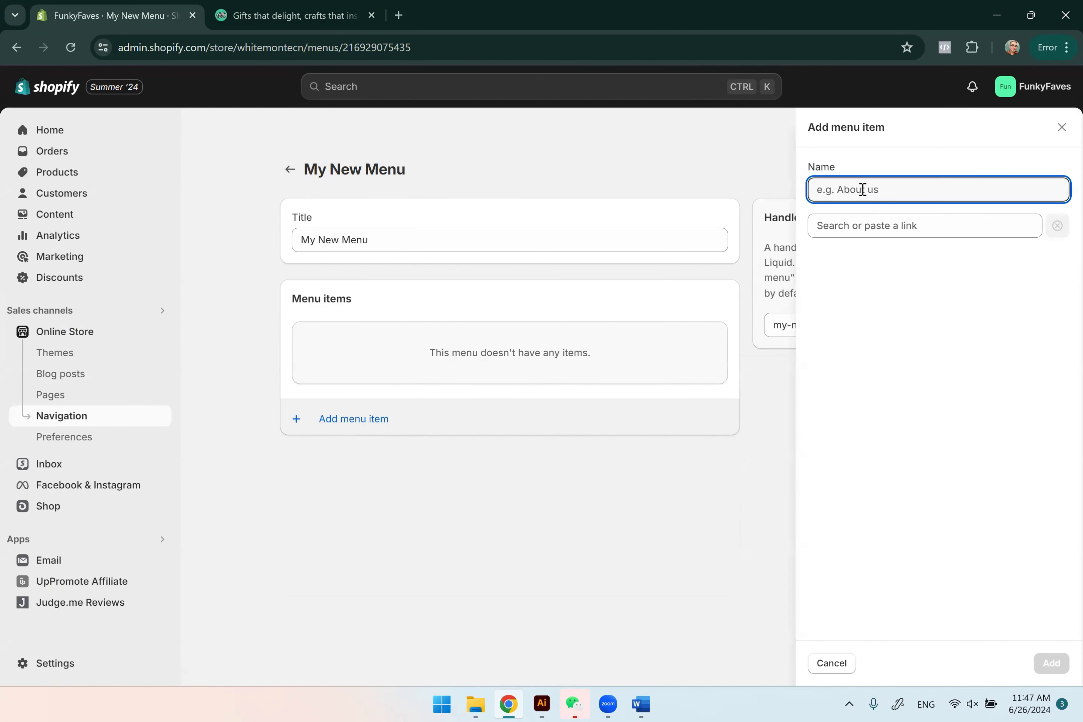
{"action": "type", "text": "Menu 1"}
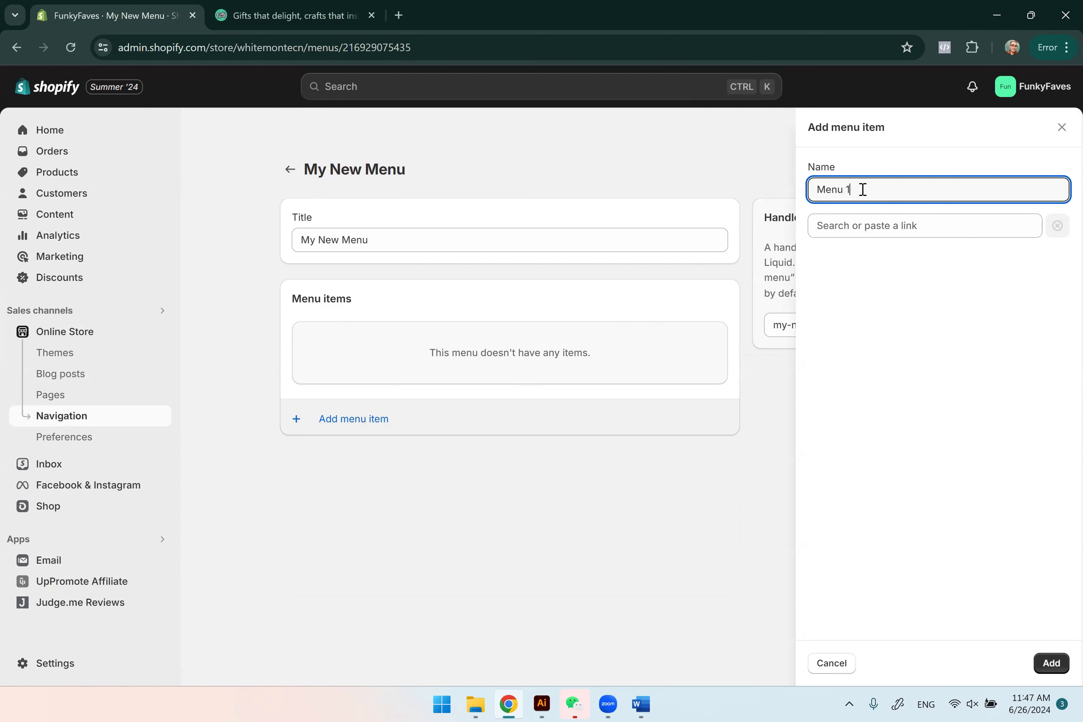
{"action": "left_click", "coordinate": [906, 226]}
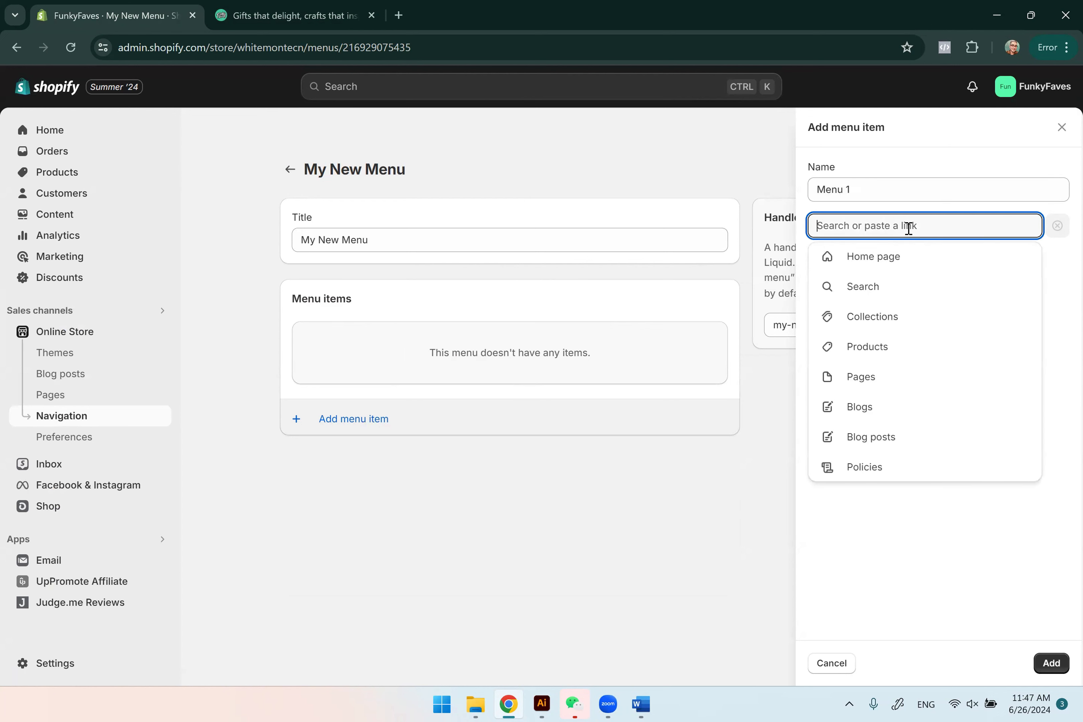
{"action": "left_click", "coordinate": [889, 288]}
{"action": "left_click", "coordinate": [1054, 663]}
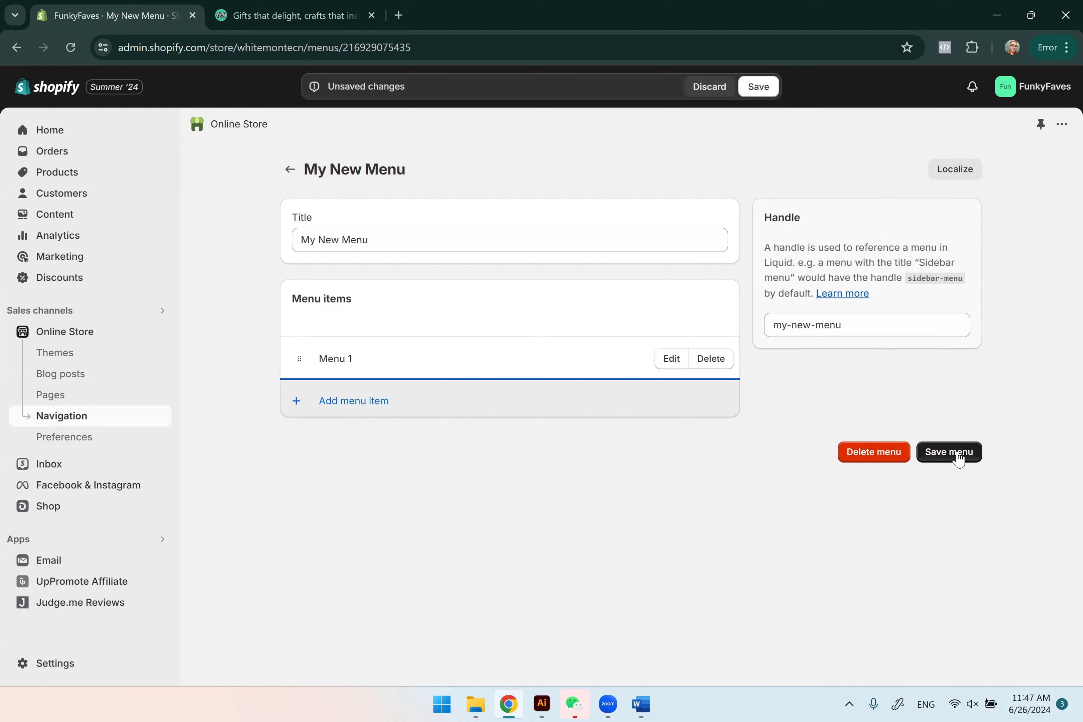
{"action": "left_click", "coordinate": [948, 452]}
{"action": "left_click", "coordinate": [291, 170]}
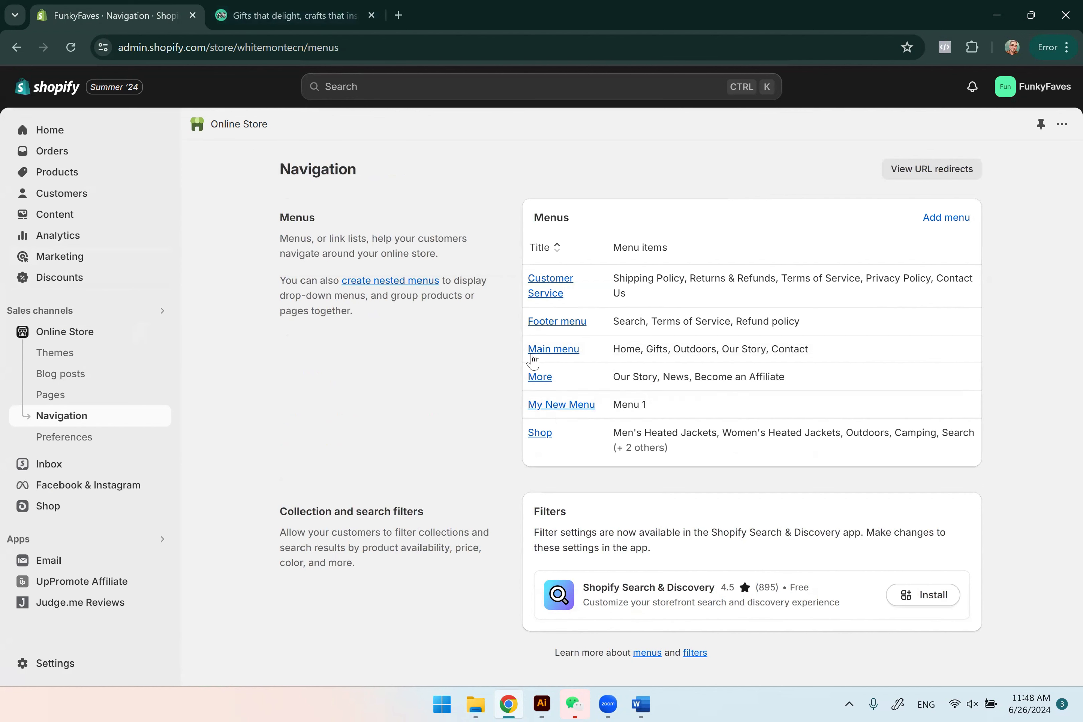
Delete My New Menu from the store's navigation.
{"action": "left_click", "coordinate": [566, 407]}
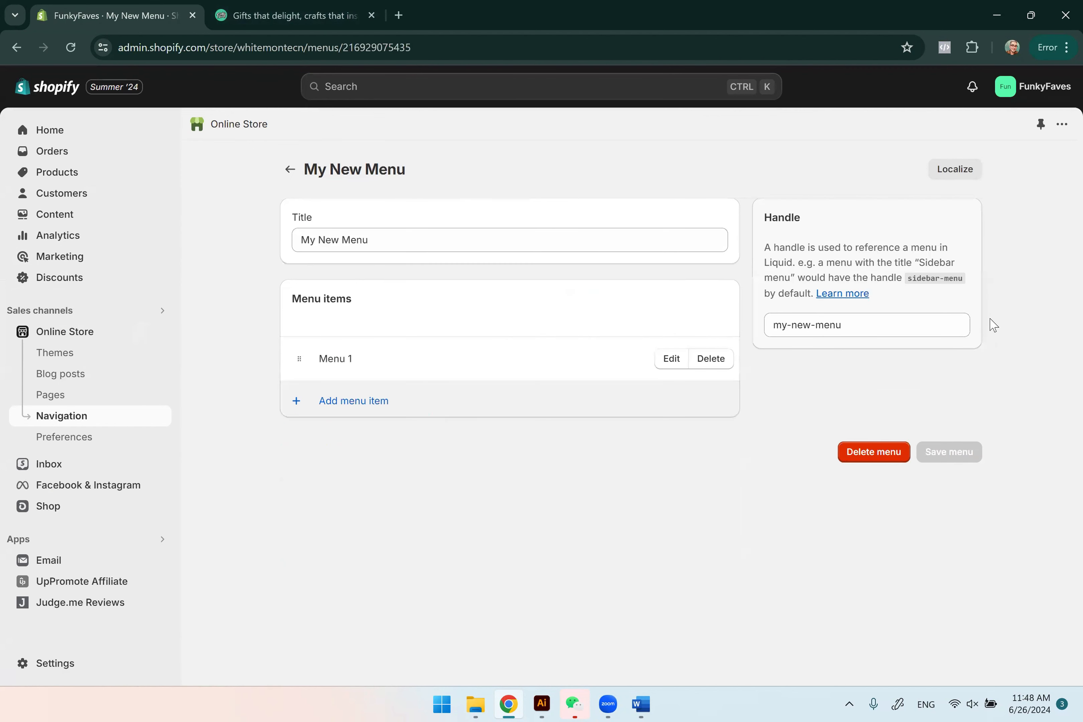
{"action": "left_click", "coordinate": [873, 454]}
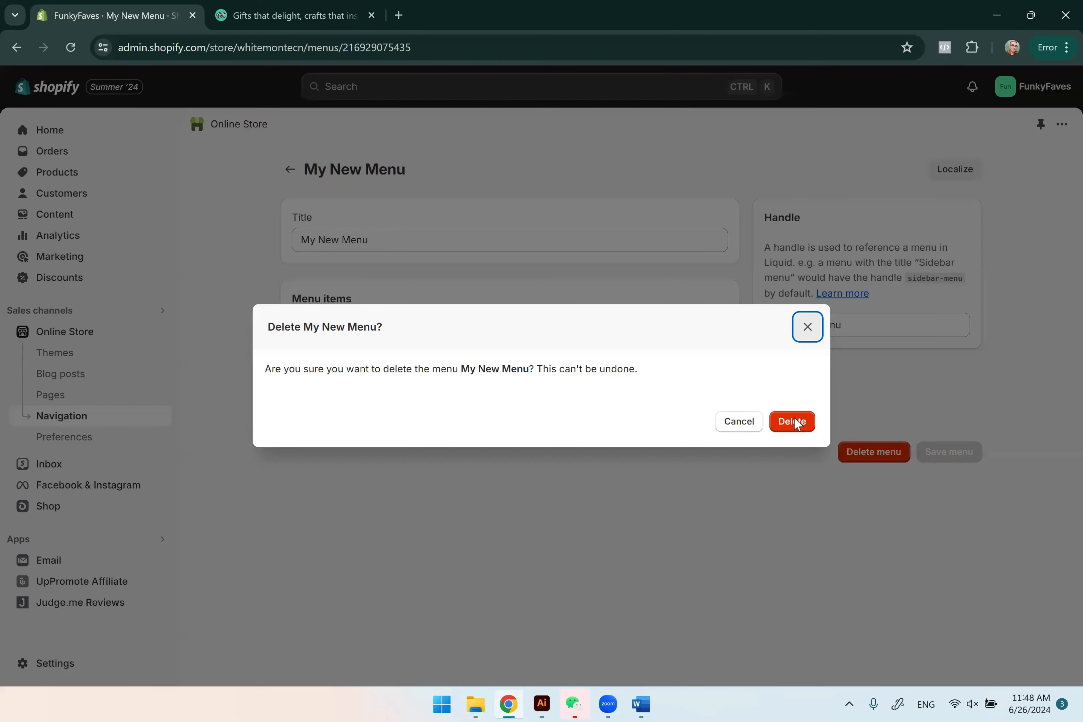
{"action": "left_click", "coordinate": [792, 421]}
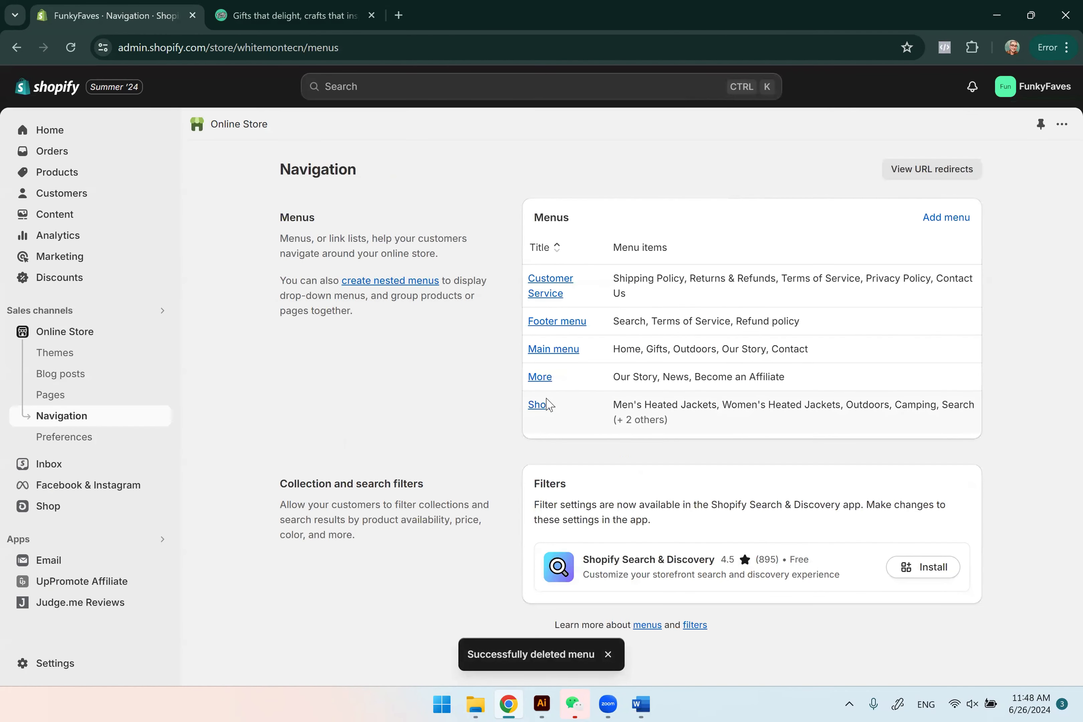
Check the storefront's footer columns, and remove the Camping item from the Shop menu in the admin.
{"action": "left_click", "coordinate": [270, 15]}
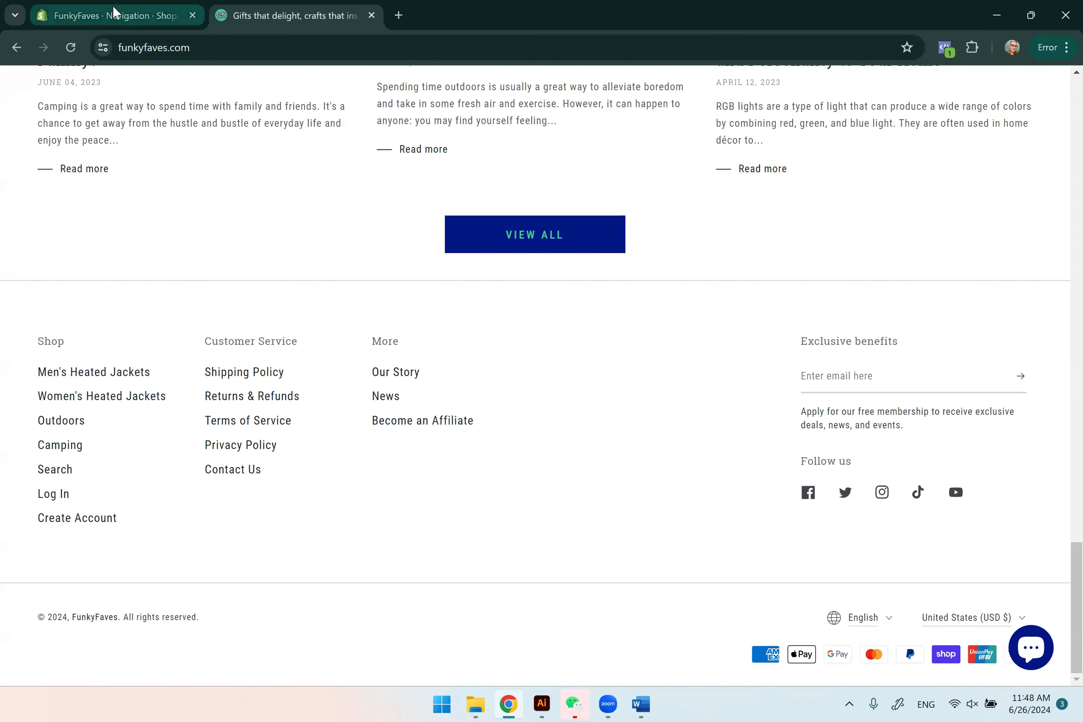
{"action": "left_click", "coordinate": [105, 18]}
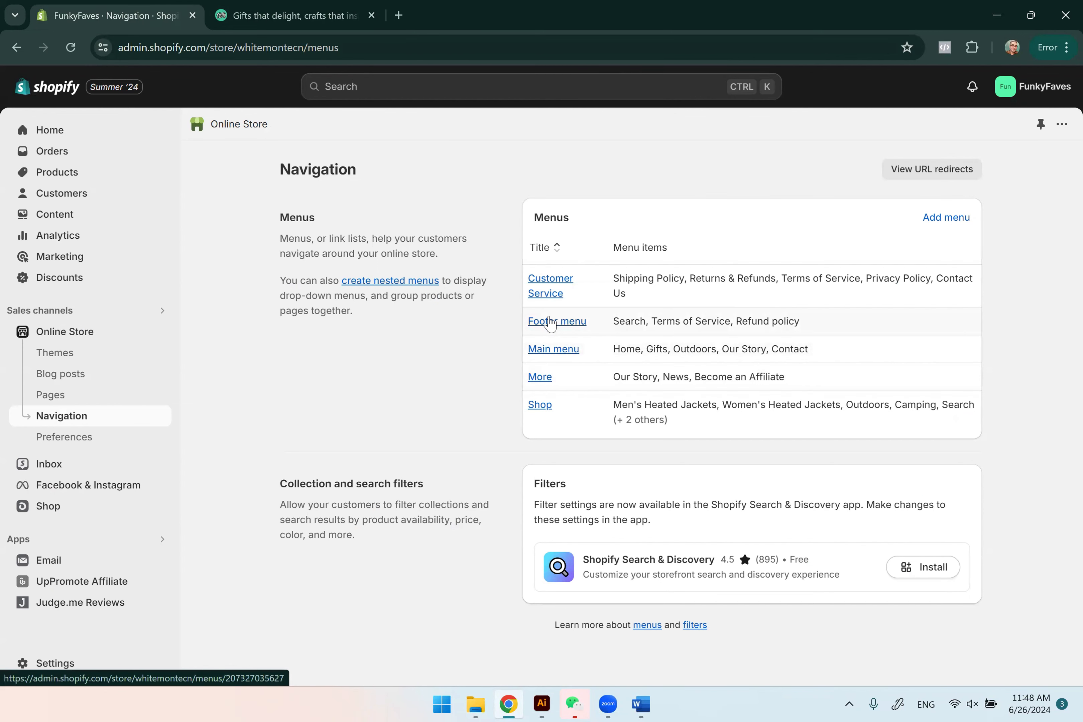
{"action": "left_click", "coordinate": [538, 411]}
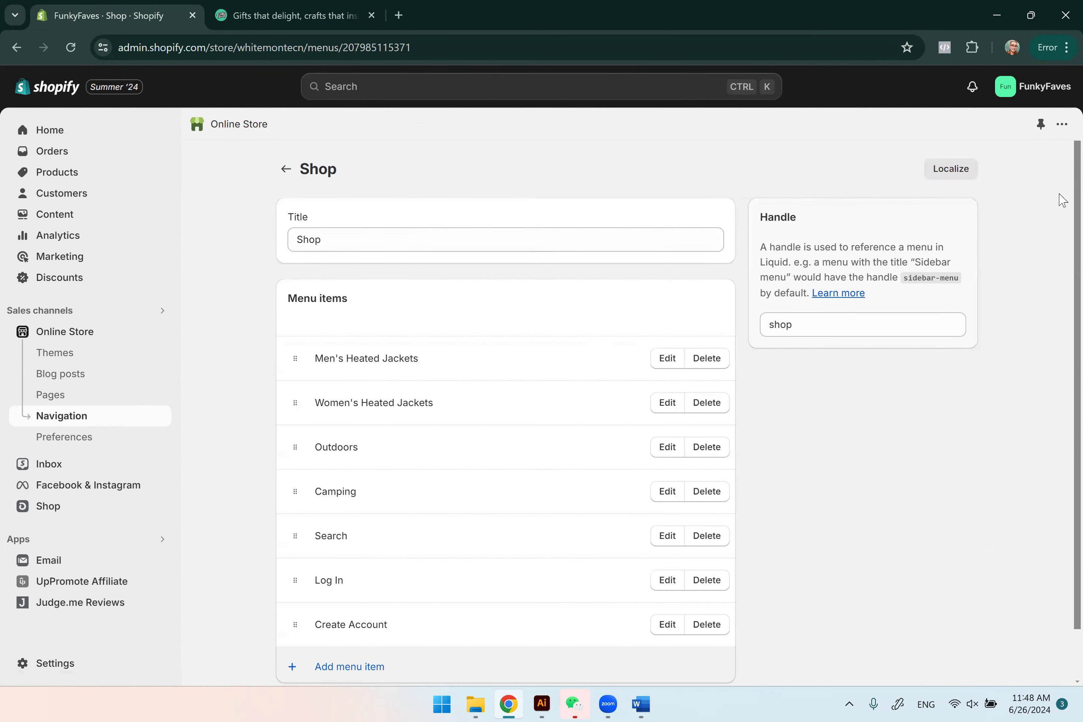
{"action": "scroll", "coordinate": [1059, 242], "scroll_direction": "down", "scroll_amount": 1}
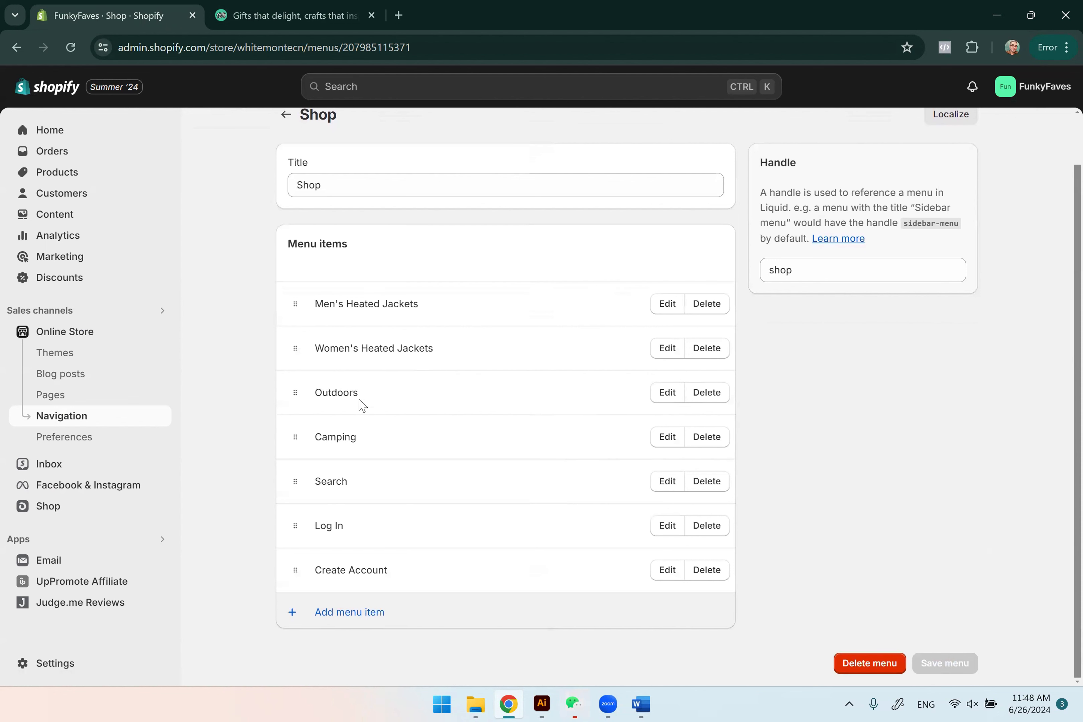
{"action": "left_click", "coordinate": [712, 440]}
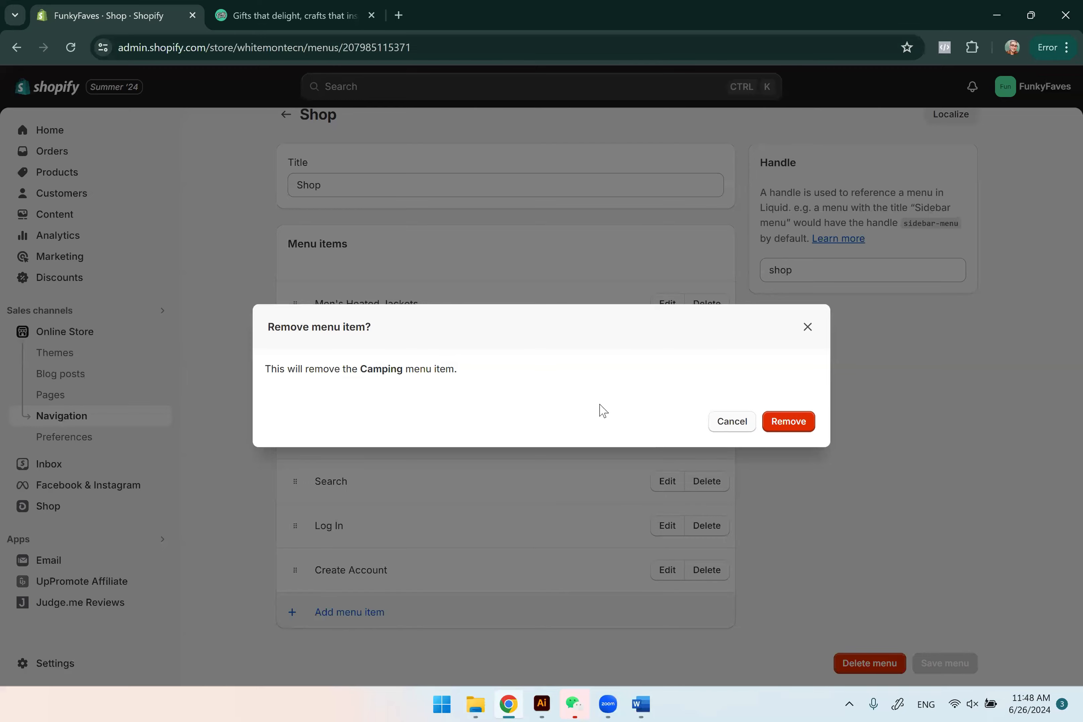
{"action": "key", "text": "Return"}
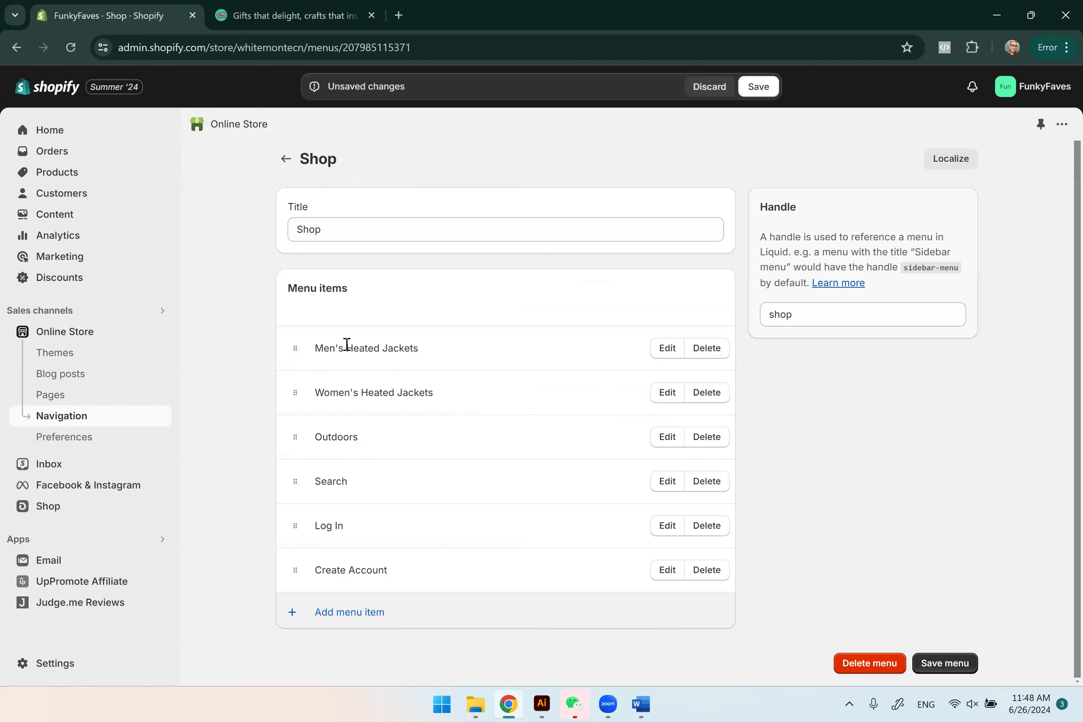
Add a Gifts item linked to All products to the Shop menu and place it above Men's Heated Jackets.
{"action": "left_click", "coordinate": [346, 613]}
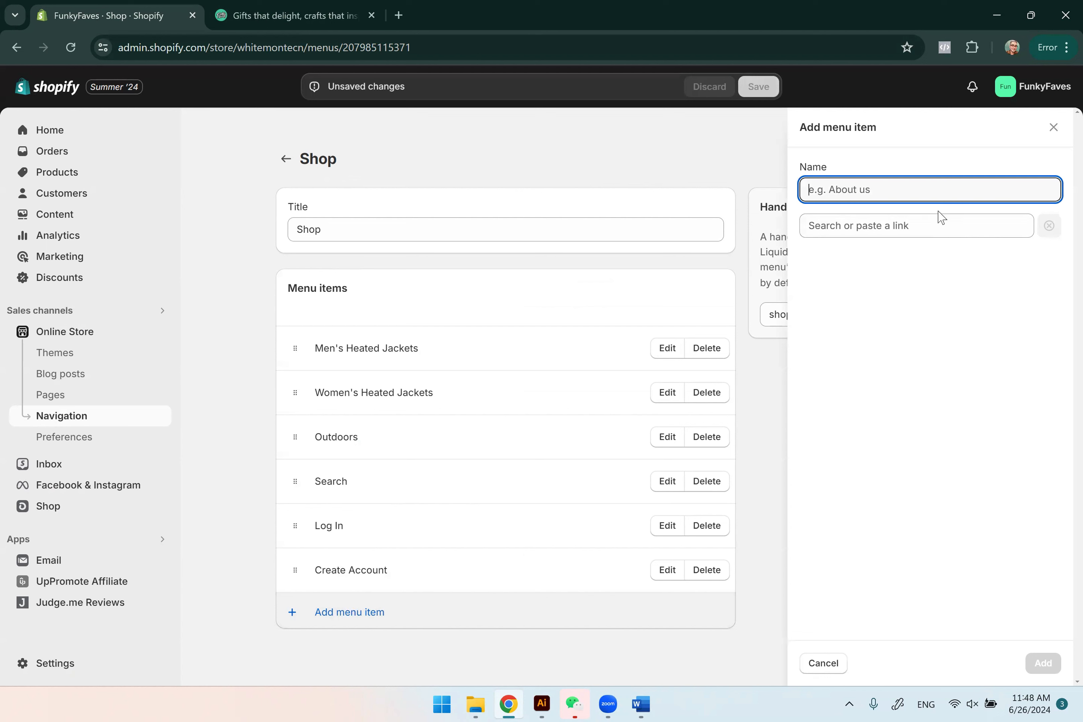
{"action": "type", "text": "Gifts"}
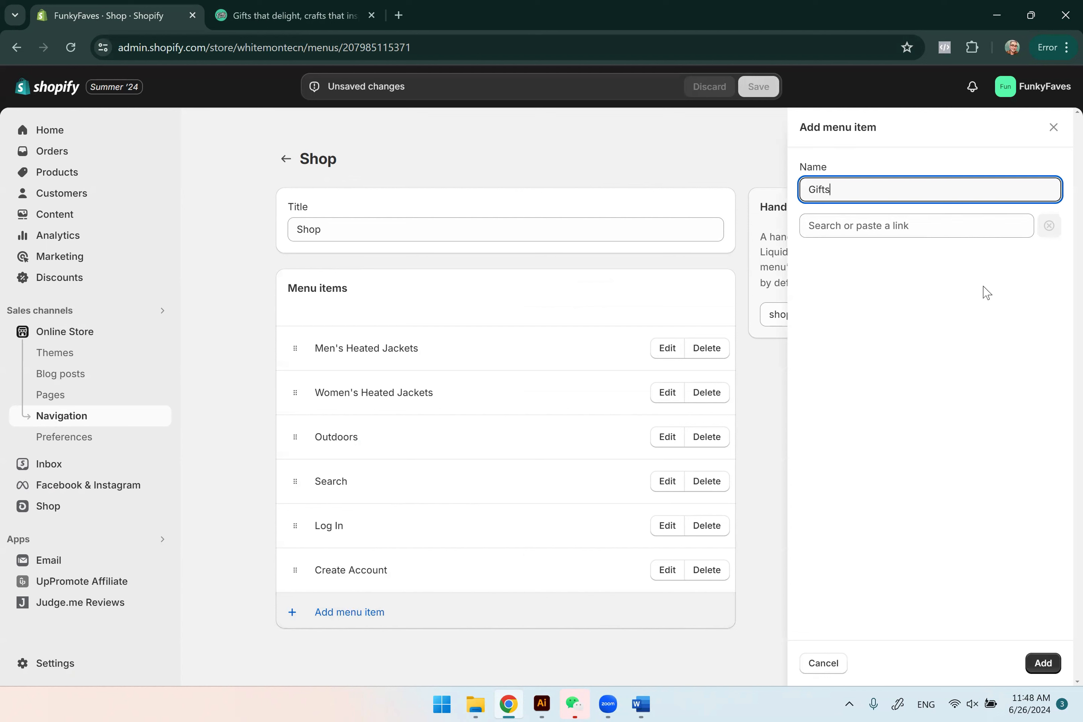
{"action": "left_click", "coordinate": [956, 229]}
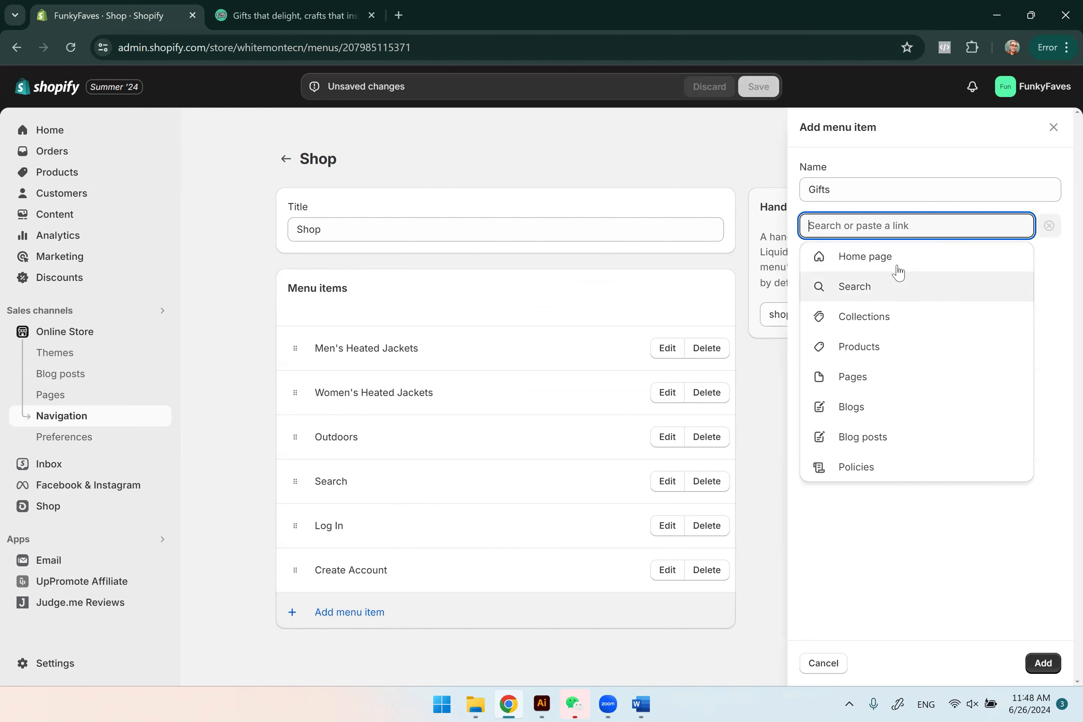
{"action": "left_click", "coordinate": [872, 349]}
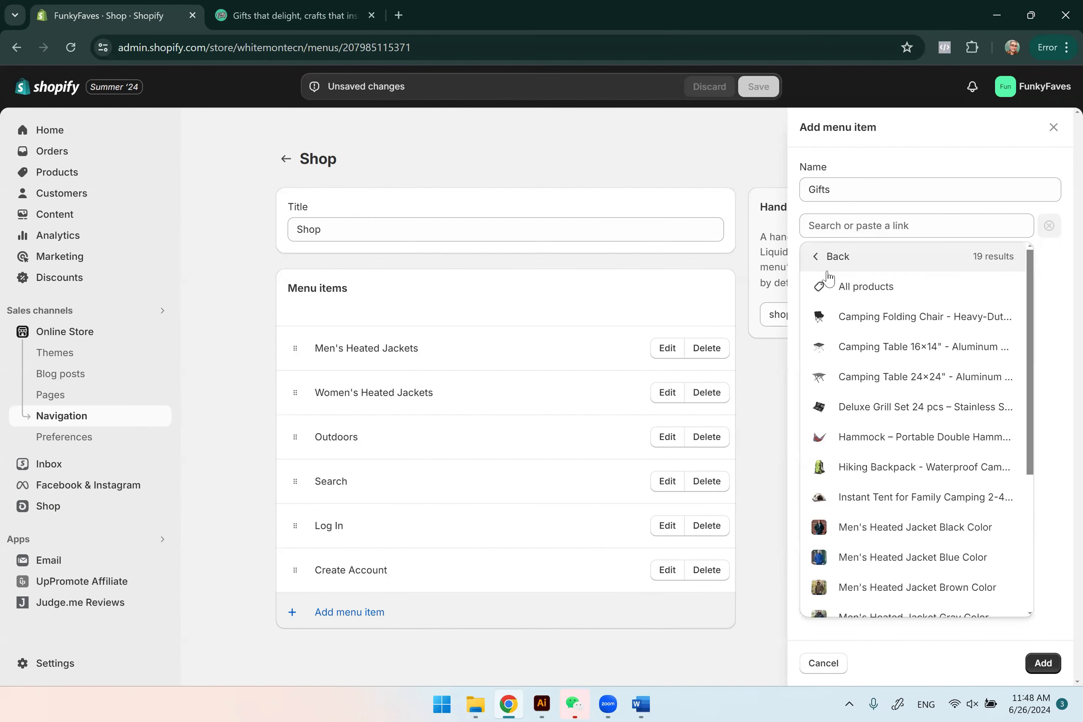
{"action": "left_click", "coordinate": [829, 285]}
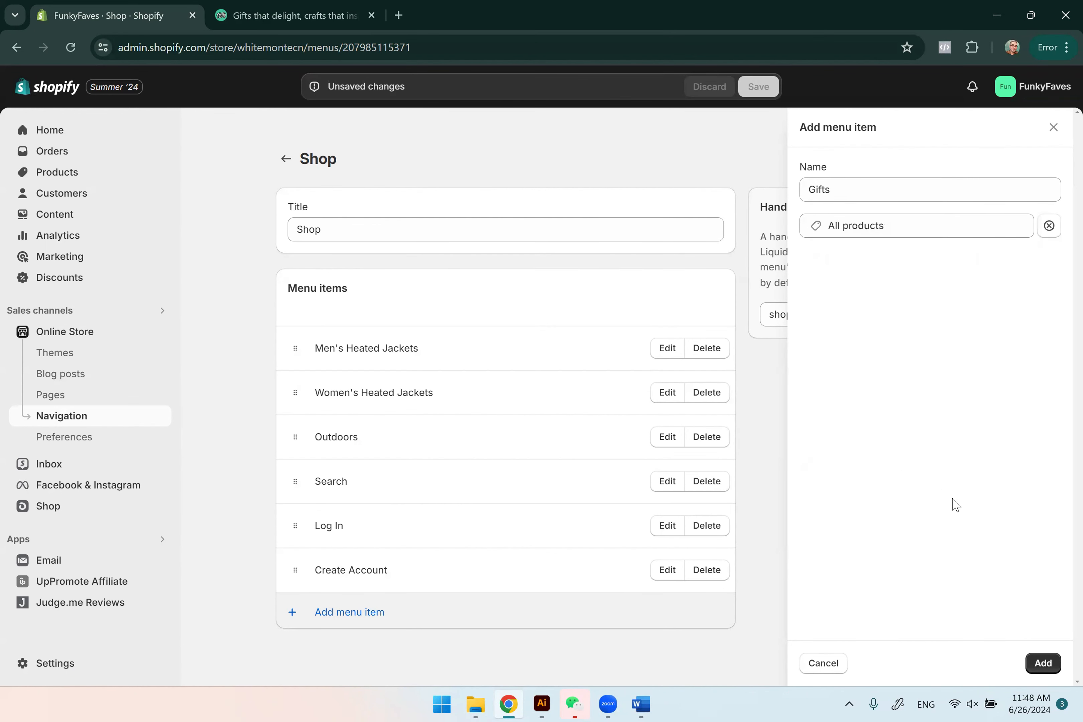
{"action": "left_click", "coordinate": [1041, 662]}
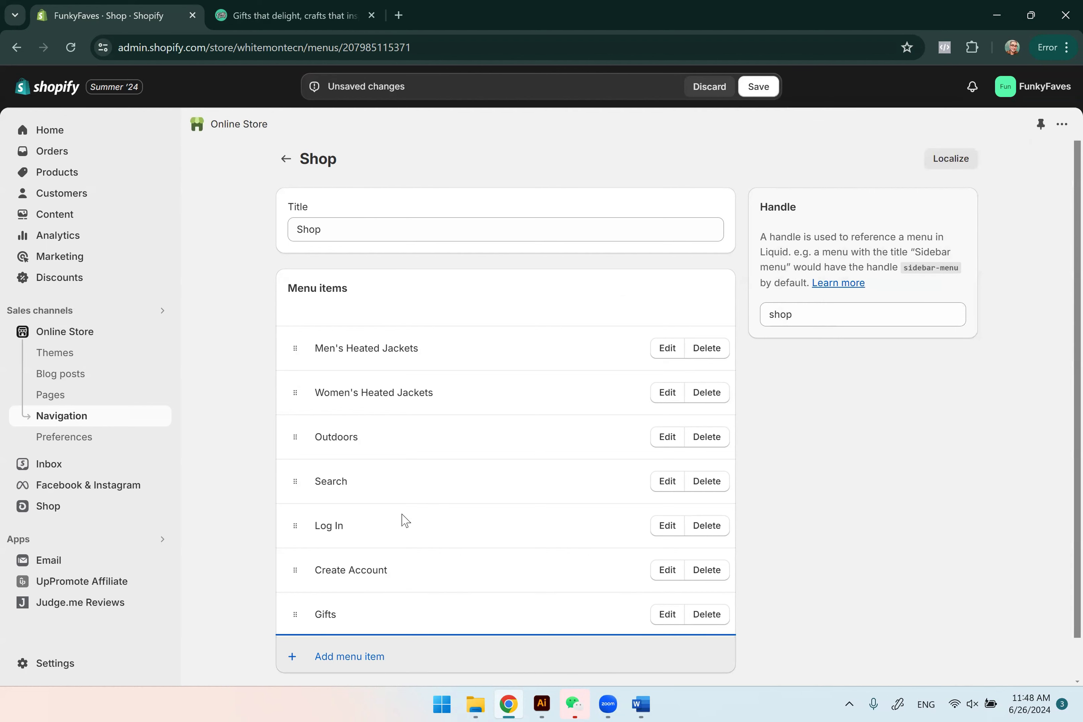
{"action": "left_click_drag", "start_coordinate": [295, 614], "coordinate": [301, 335]}
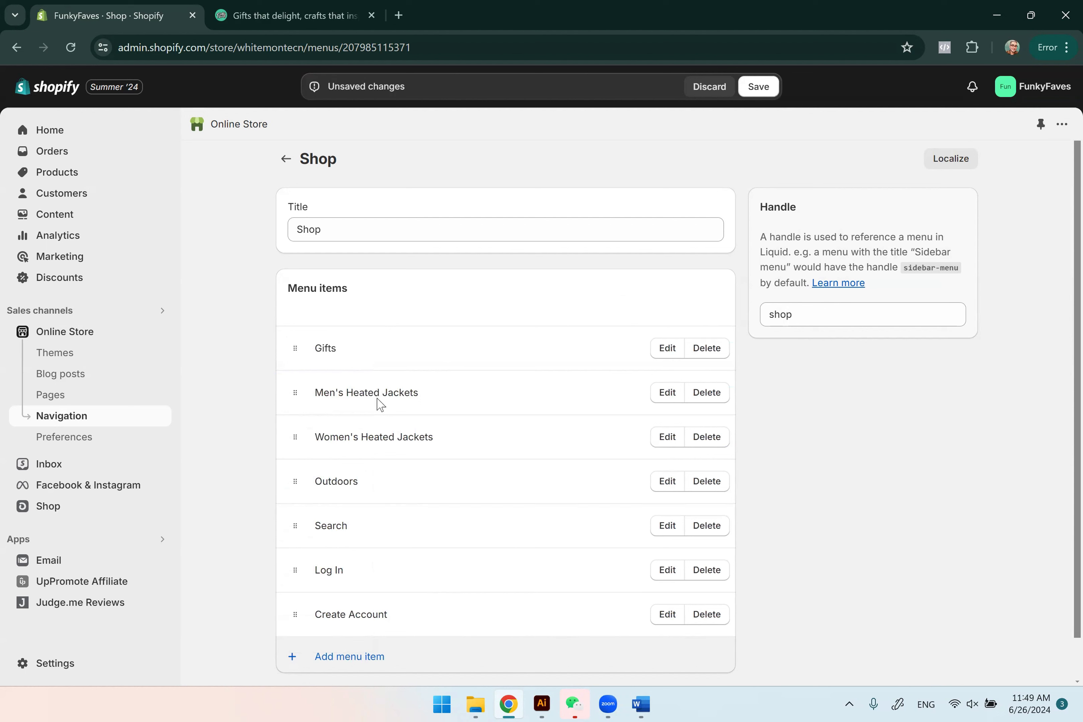
Remove the Men's Heated Jackets and Women's Heated Jackets items from the Shop menu.
{"action": "left_click", "coordinate": [708, 399]}
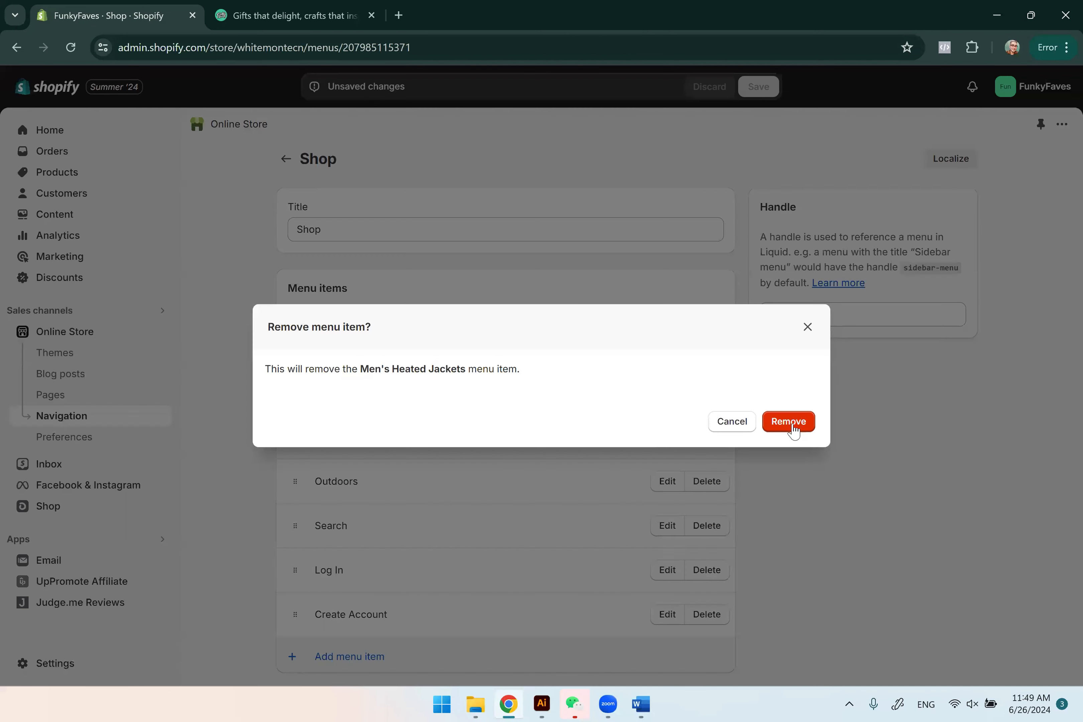
{"action": "left_click", "coordinate": [793, 431]}
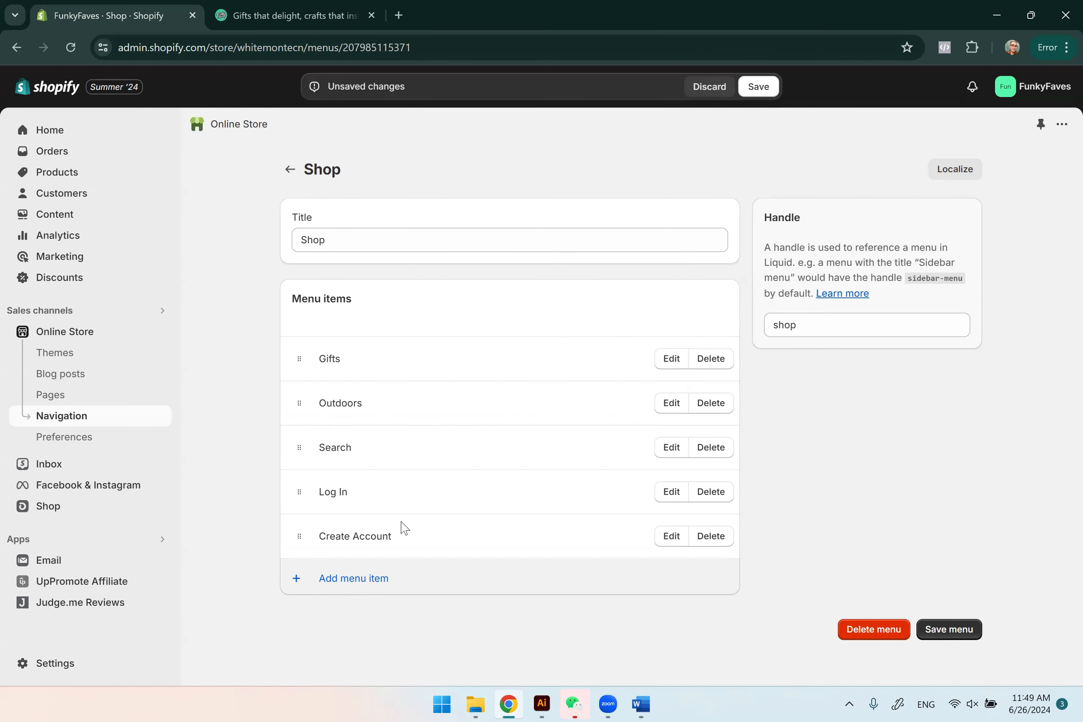
Add a menu item named Heated Jackets to the Shop menu, linked to the Heated Jackets collection.
{"action": "left_click", "coordinate": [354, 578]}
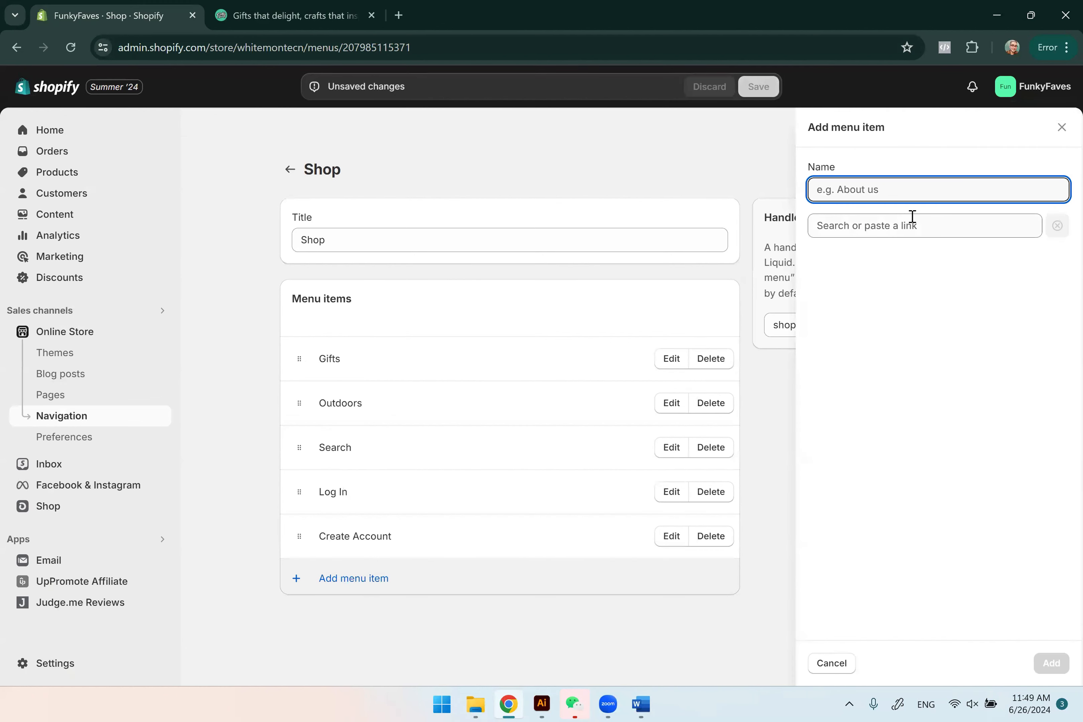
{"action": "type", "text": "Electr"}
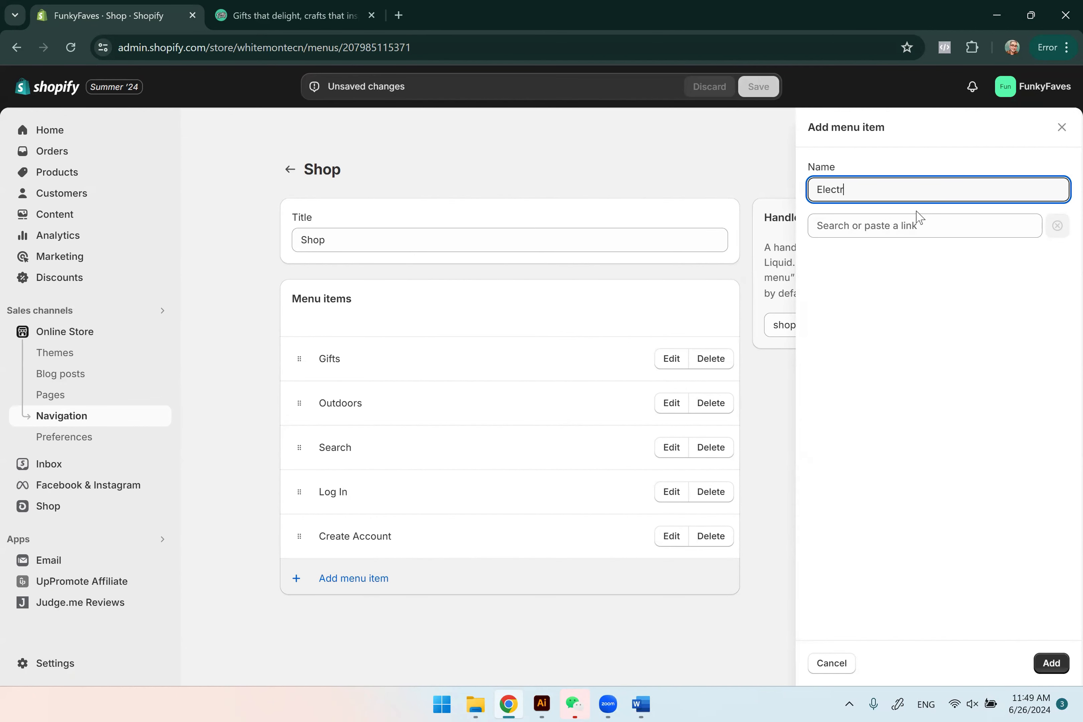
{"action": "type", "text": "ic Jackets"}
{"action": "left_click", "coordinate": [943, 225]}
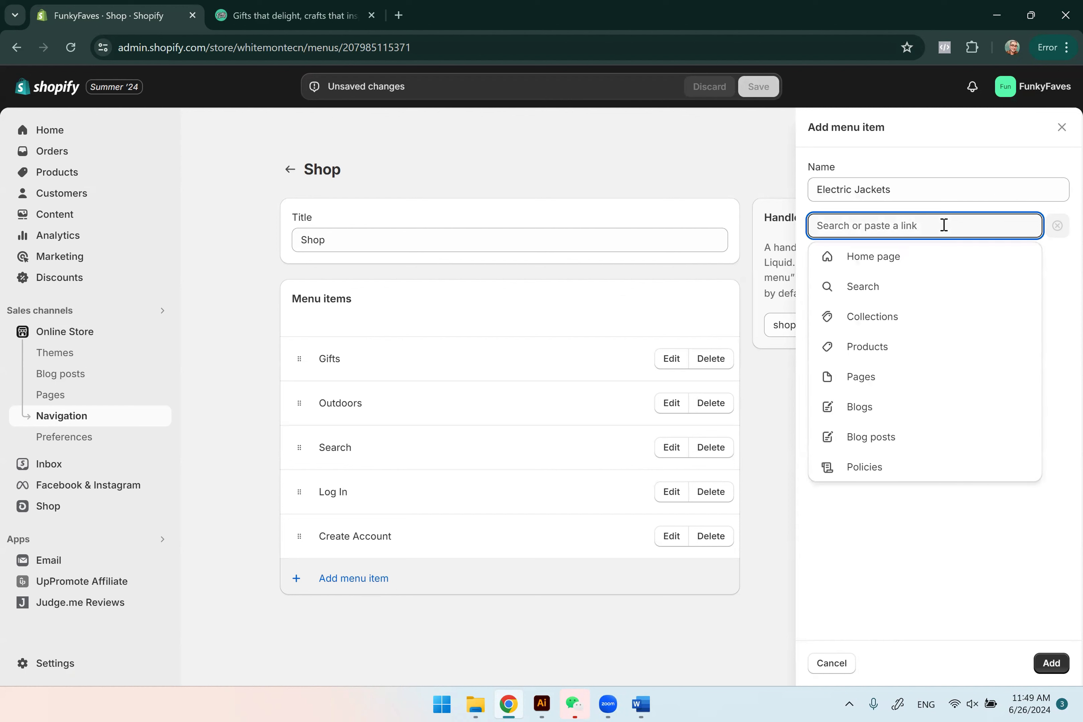
{"action": "left_click", "coordinate": [902, 316]}
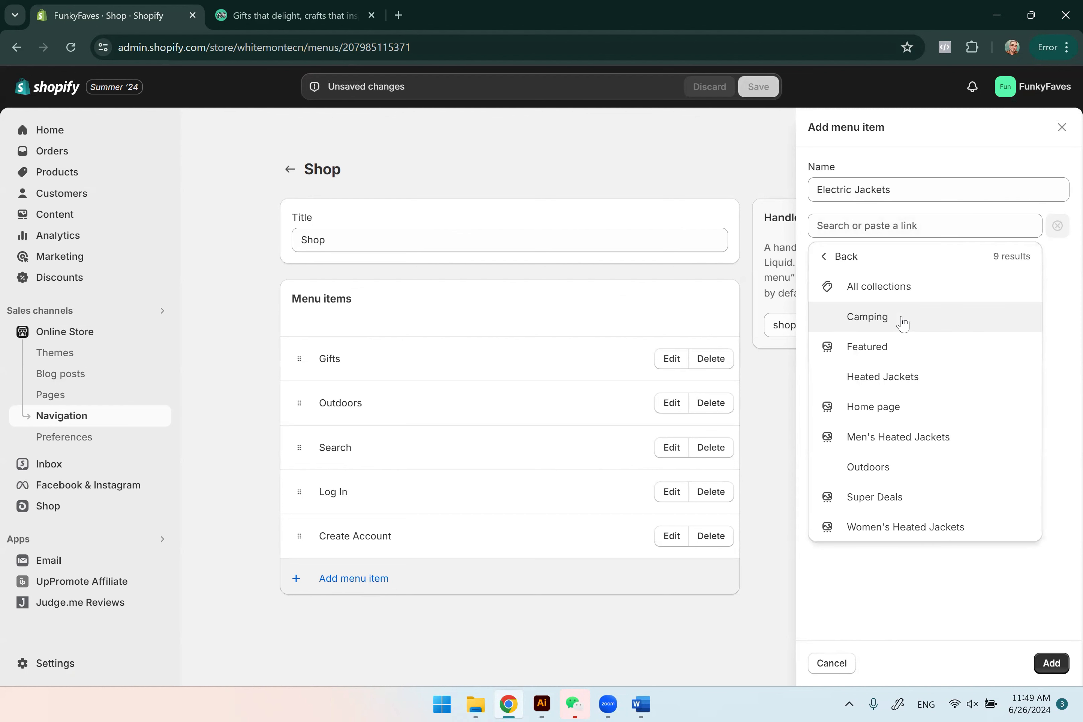
{"action": "left_click", "coordinate": [889, 378]}
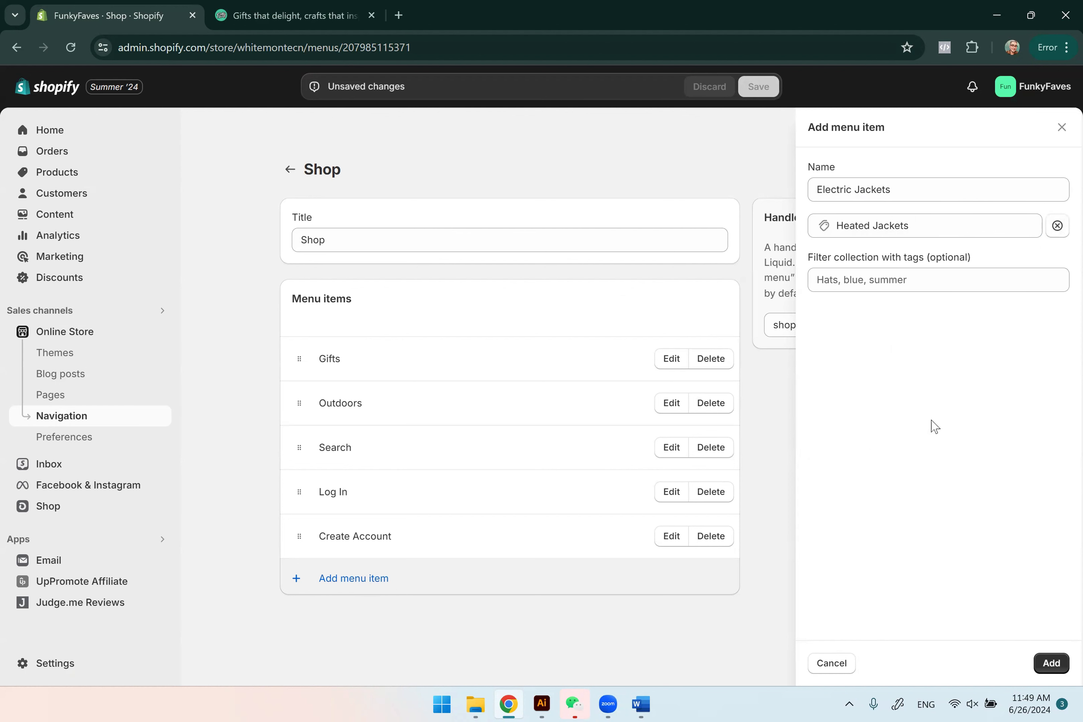
{"action": "double_click", "coordinate": [836, 190]}
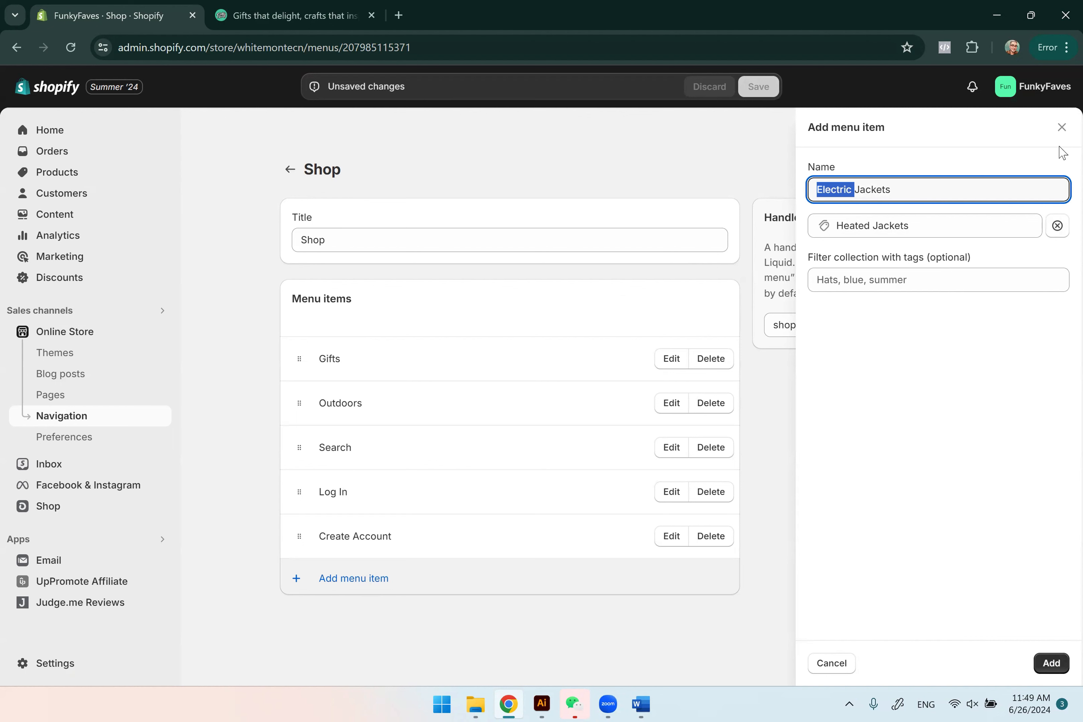
{"action": "type", "text": "Heated"}
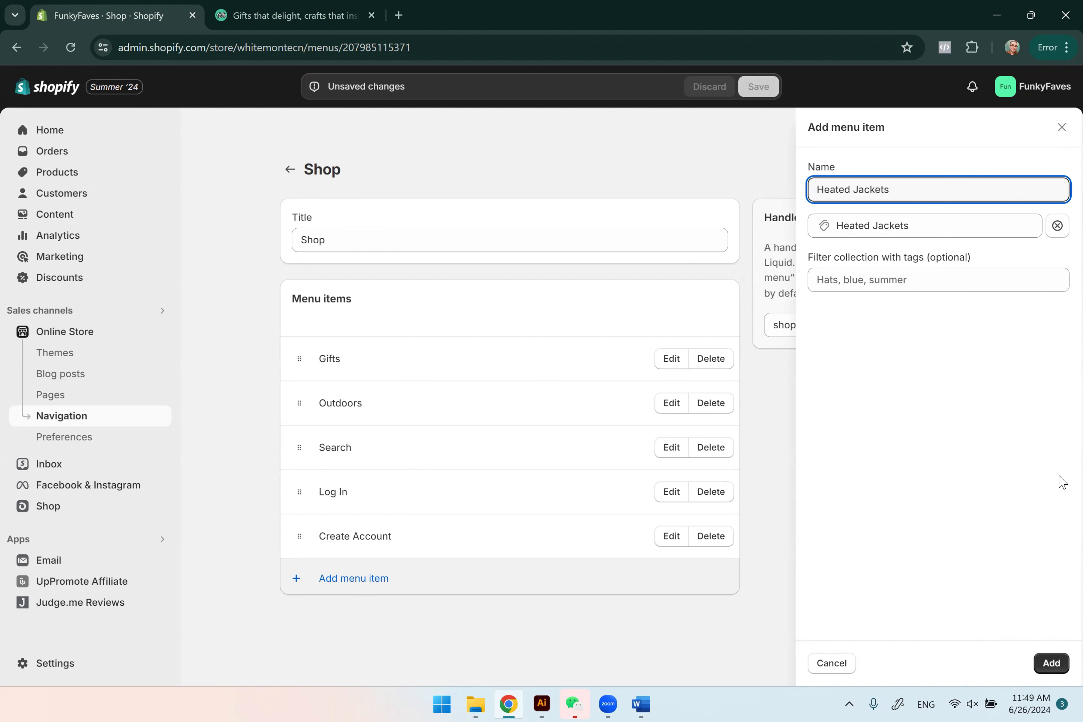
{"action": "left_click", "coordinate": [1050, 666]}
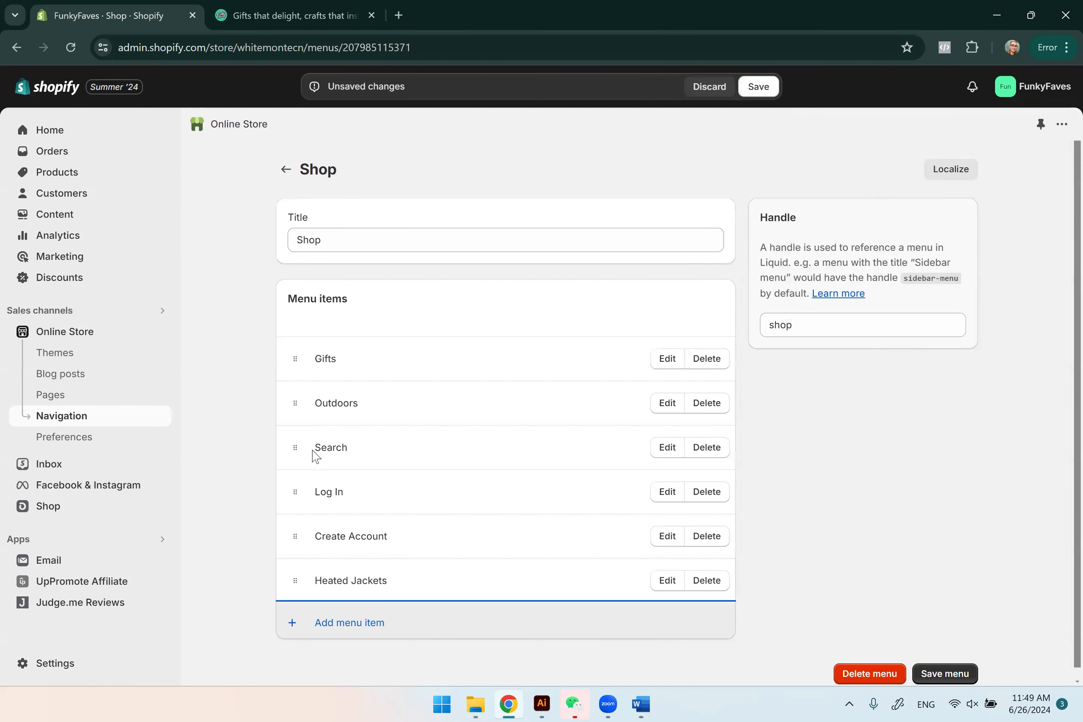
Move Heated Jackets directly below Outdoors as a top-level item, and save the Shop menu.
{"action": "left_click_drag", "start_coordinate": [295, 580], "coordinate": [315, 445]}
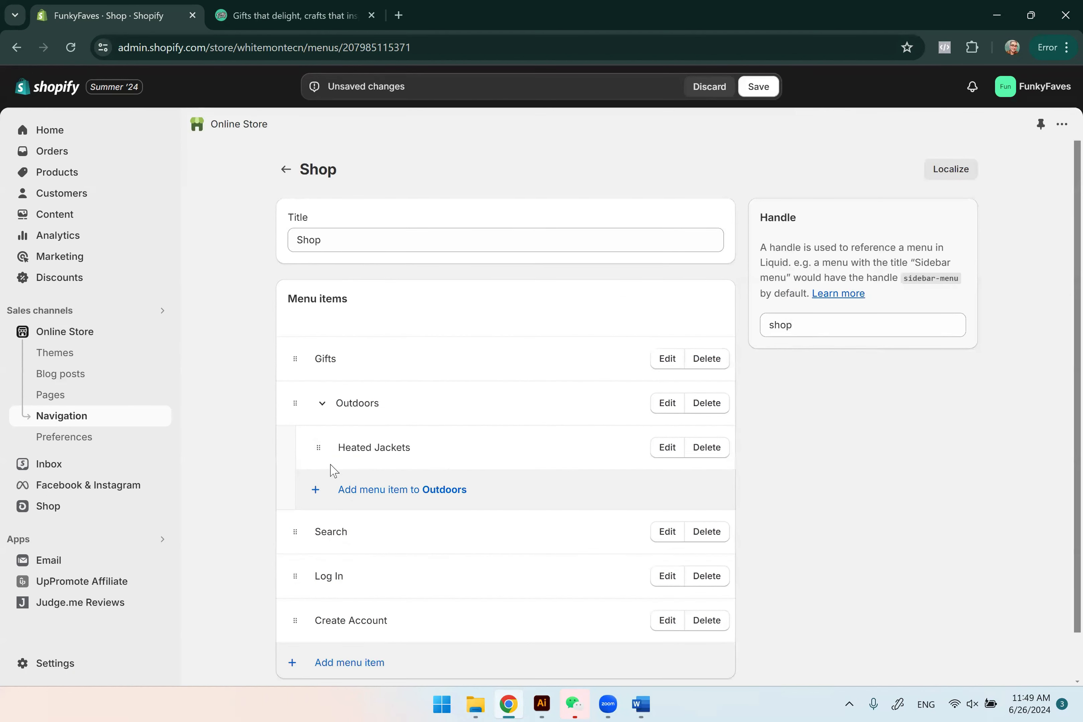
{"action": "left_click_drag", "start_coordinate": [317, 446], "coordinate": [297, 465]}
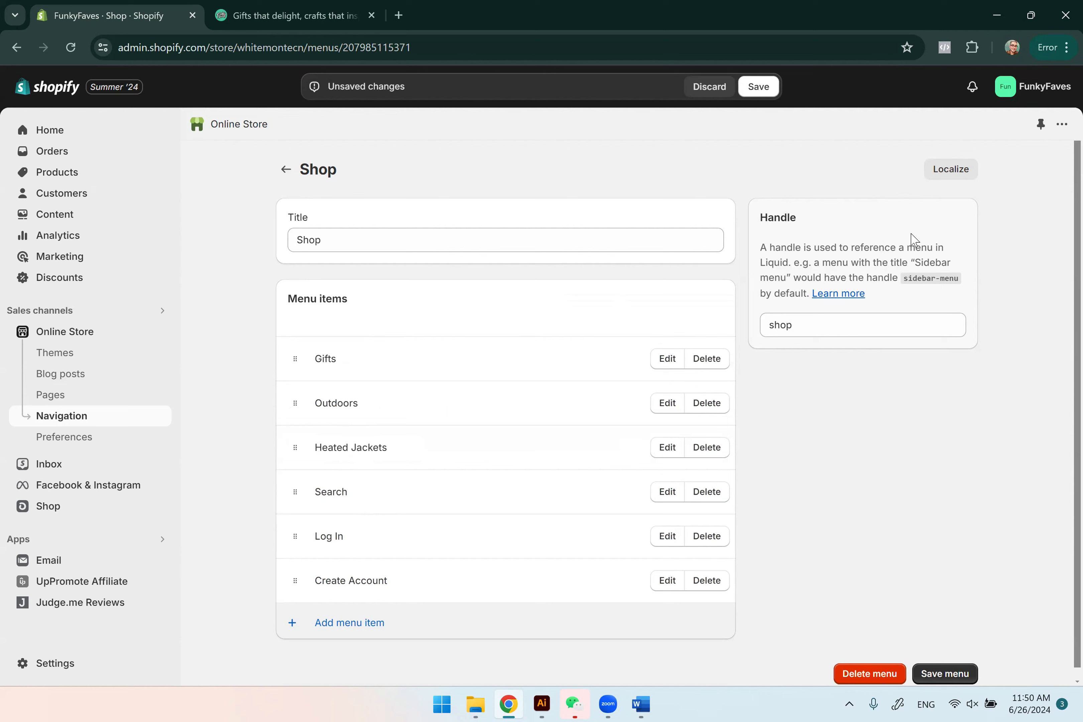
{"action": "left_click", "coordinate": [942, 671]}
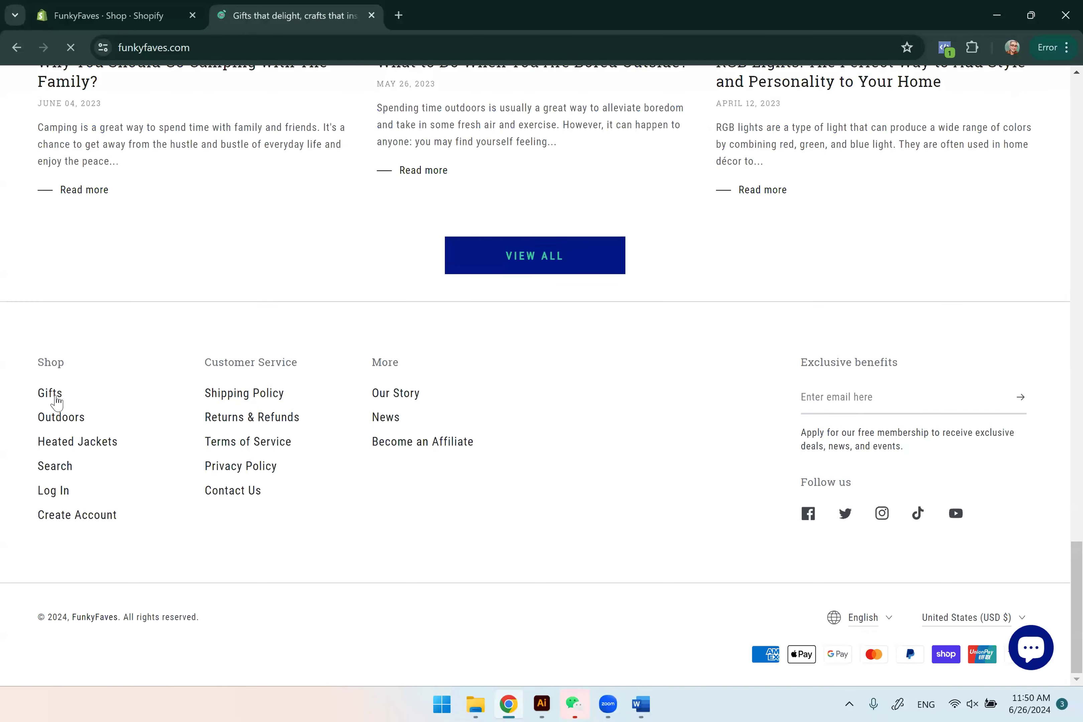
Check the Heated Jackets footer link and its collection page on the storefront, and return to the home page.
{"action": "left_click", "coordinate": [64, 452]}
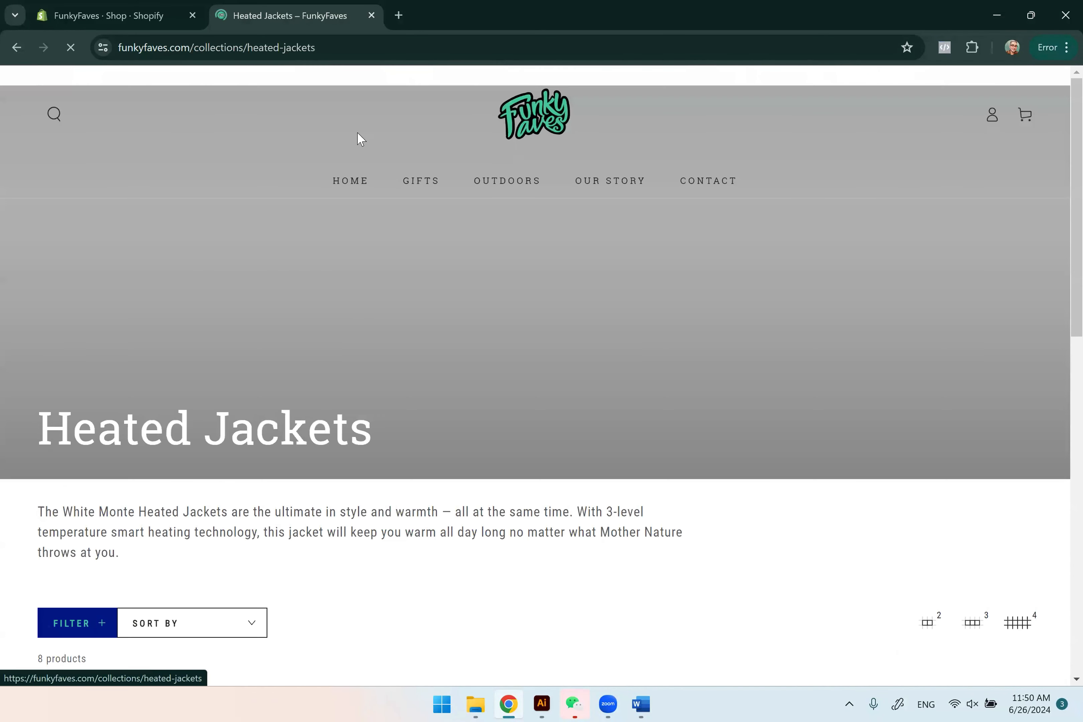
{"action": "scroll", "coordinate": [1059, 237], "scroll_direction": "down", "scroll_amount": 8}
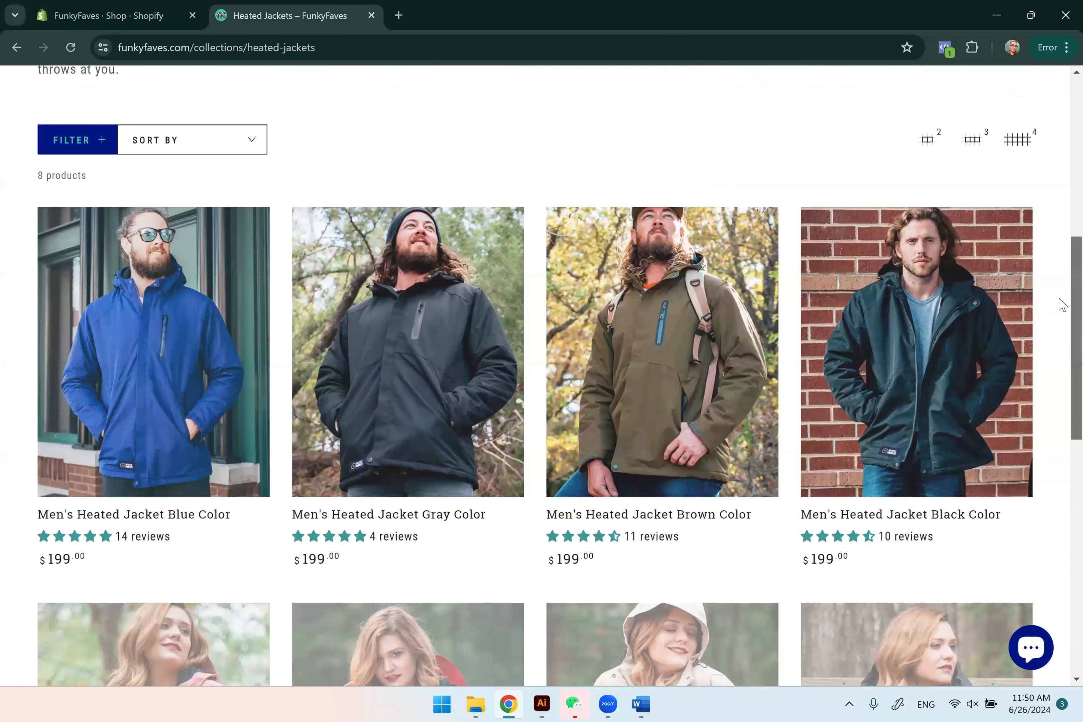
{"action": "left_click", "coordinate": [16, 47]}
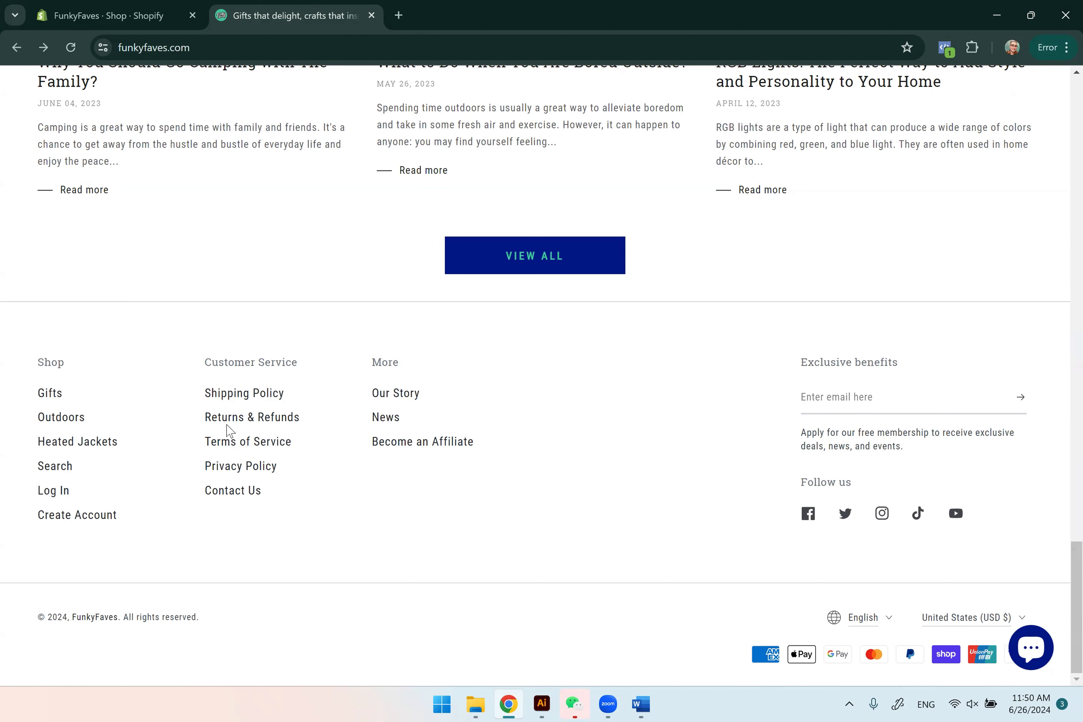
Open the Footer menu in the admin and look through the link types and collections available for a new menu item.
{"action": "left_click", "coordinate": [102, 17]}
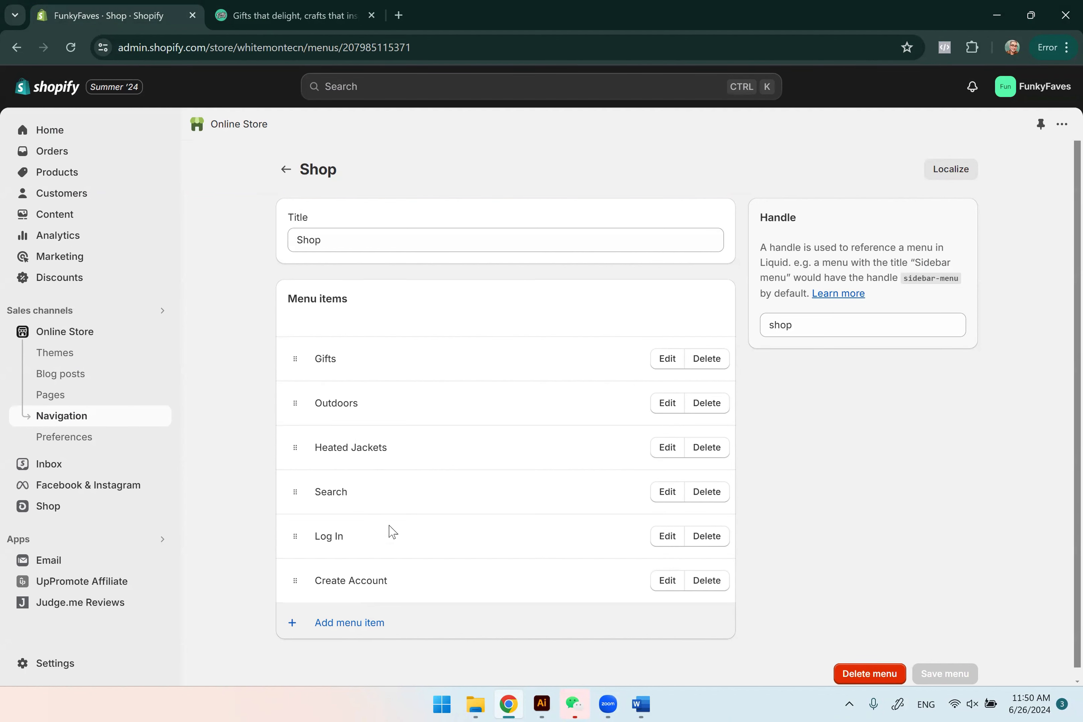
{"action": "left_click", "coordinate": [283, 169]}
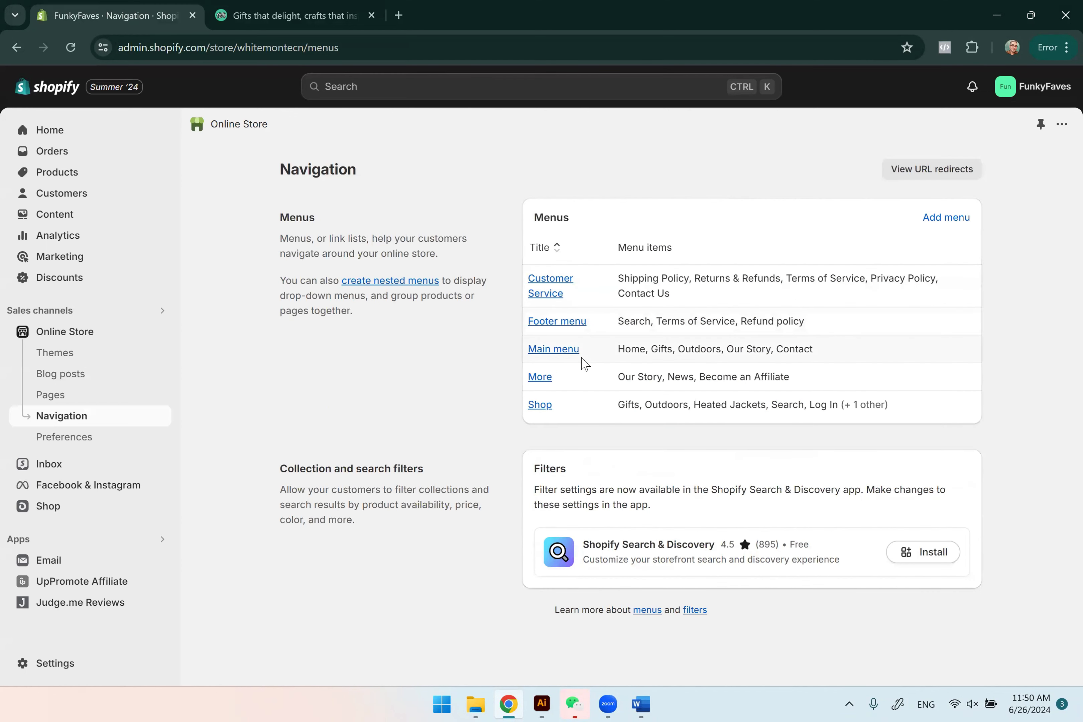
{"action": "left_click", "coordinate": [555, 321]}
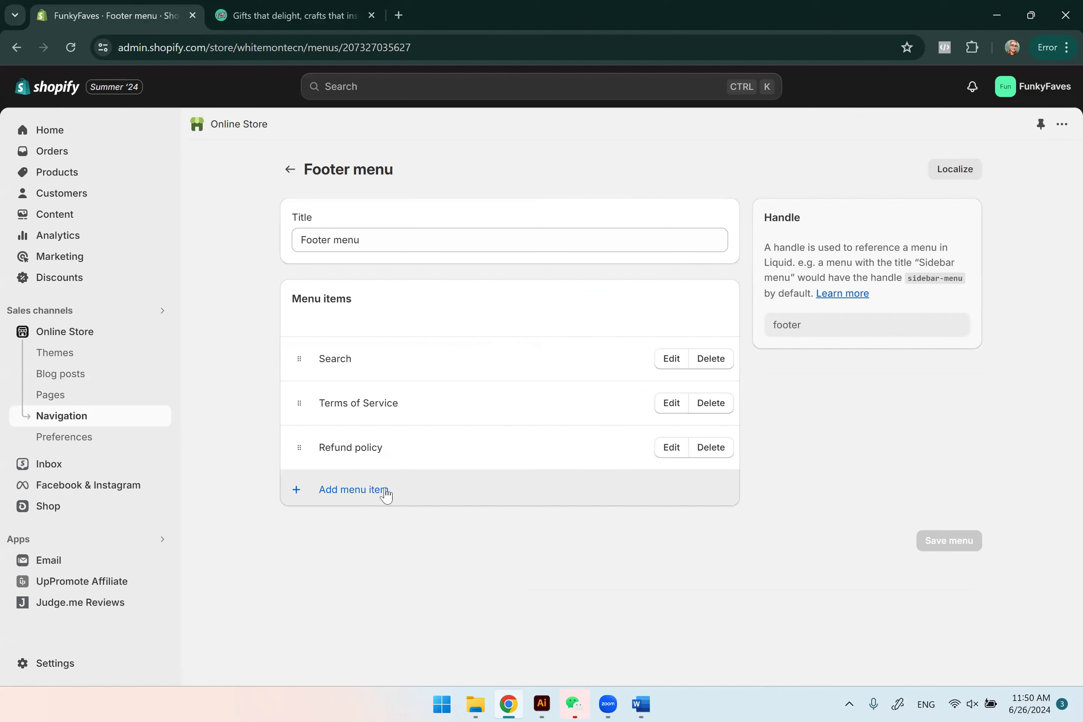
{"action": "left_click", "coordinate": [365, 497]}
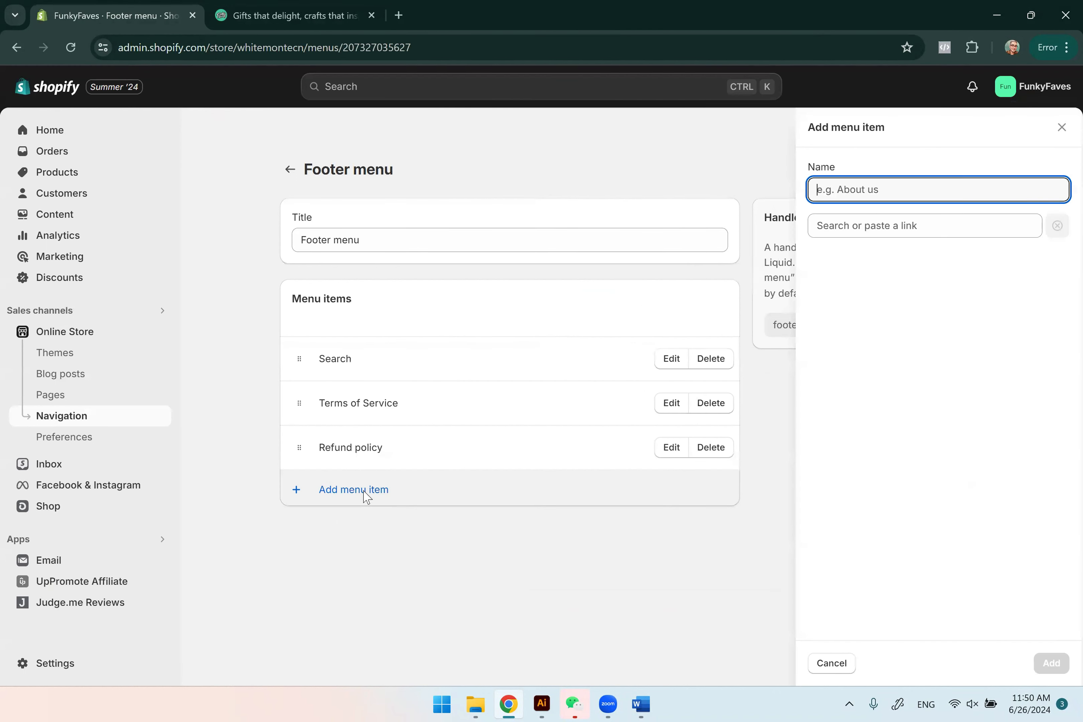
{"action": "left_click", "coordinate": [909, 228]}
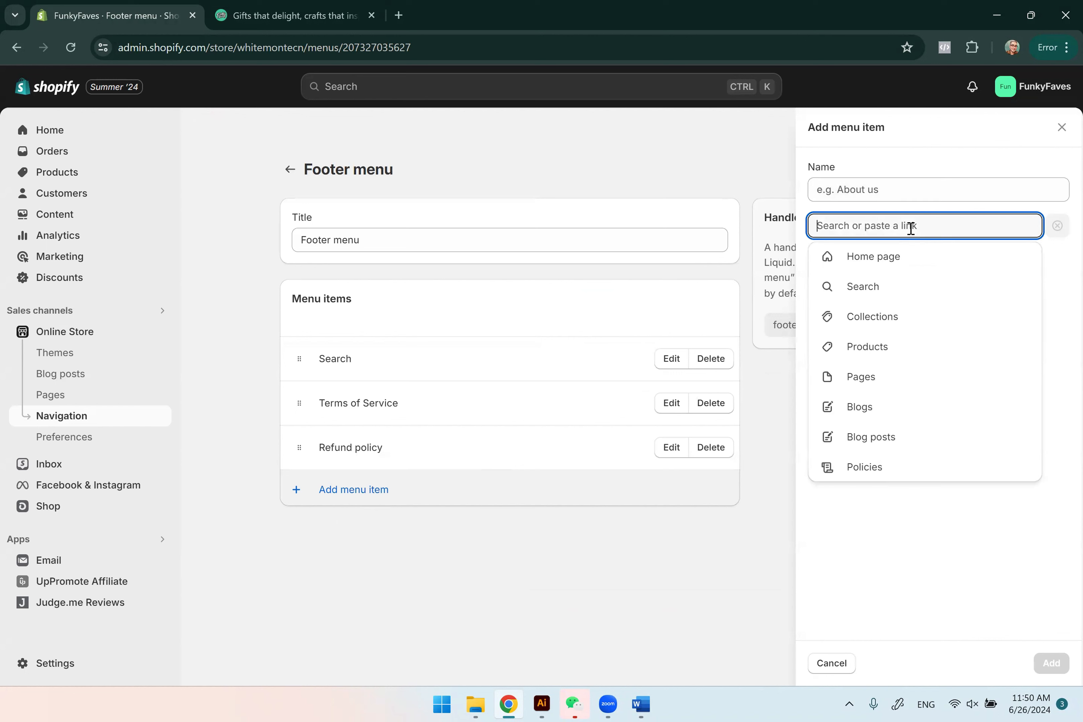
{"action": "left_click", "coordinate": [888, 320]}
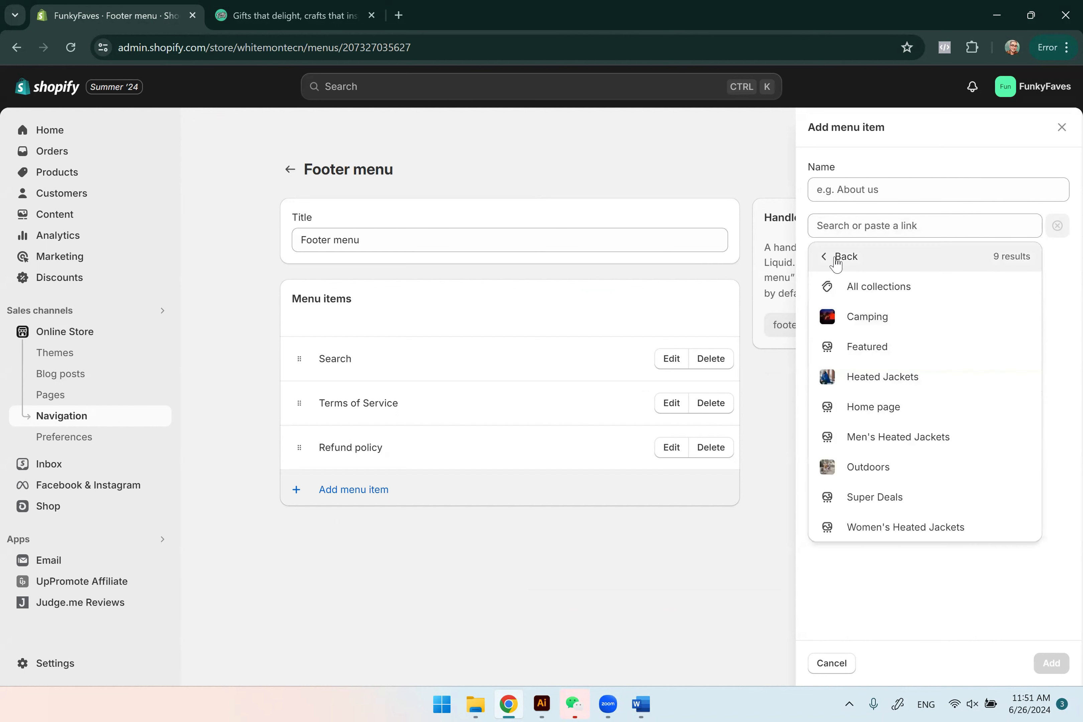
{"action": "left_click", "coordinate": [836, 261]}
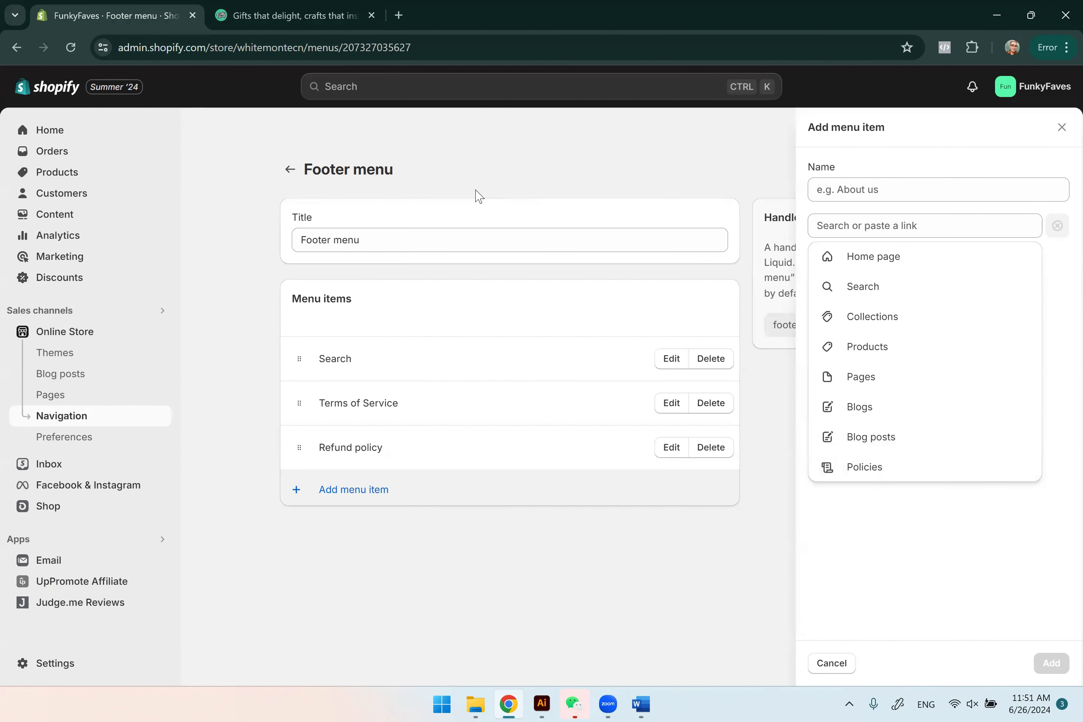
Draft a Footer menu item linked to the Privacy Policy, comparing it with the storefront's footer columns.
{"action": "left_click", "coordinate": [322, 21]}
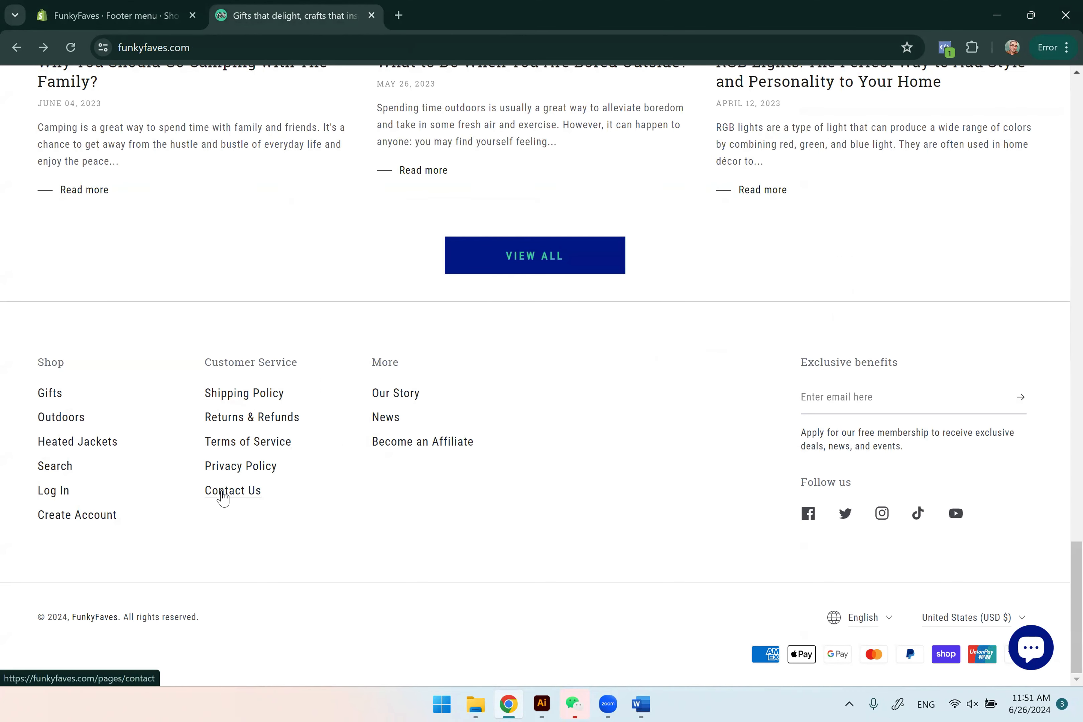
{"action": "left_click", "coordinate": [154, 11]}
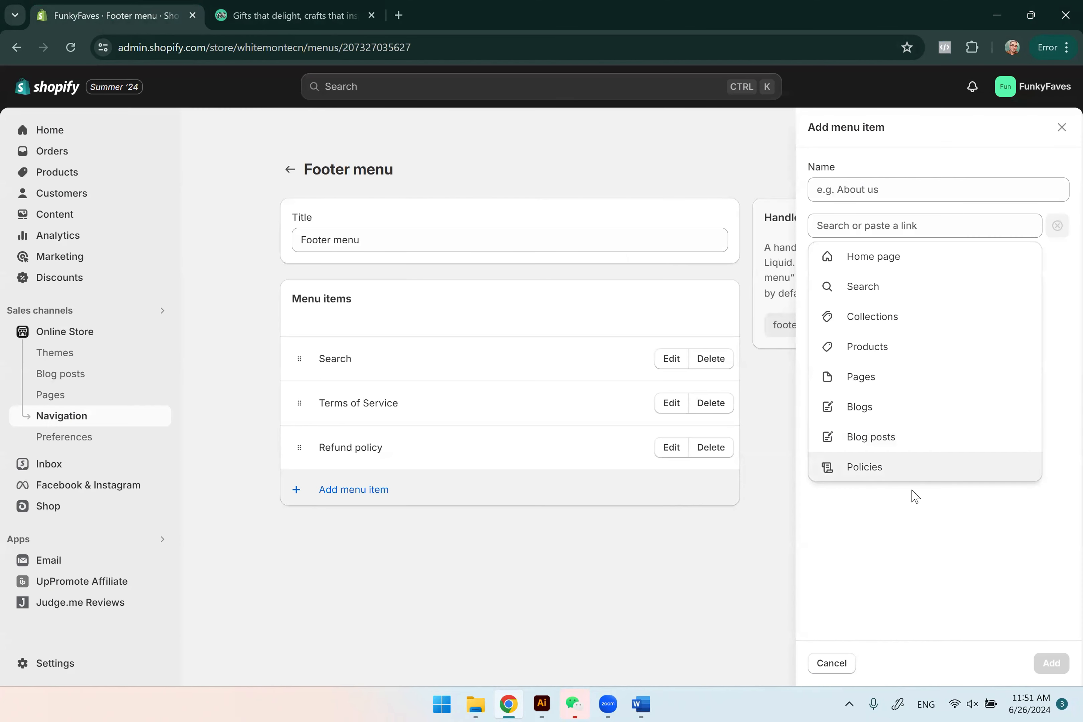
{"action": "left_click", "coordinate": [878, 470]}
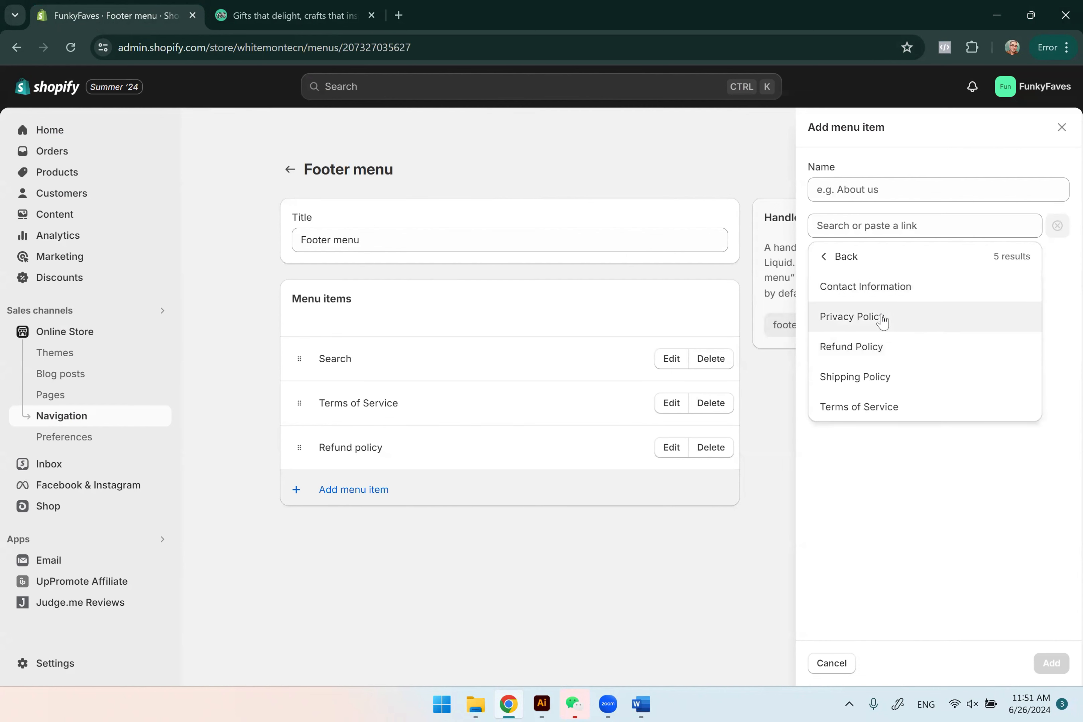
{"action": "left_click", "coordinate": [857, 319]}
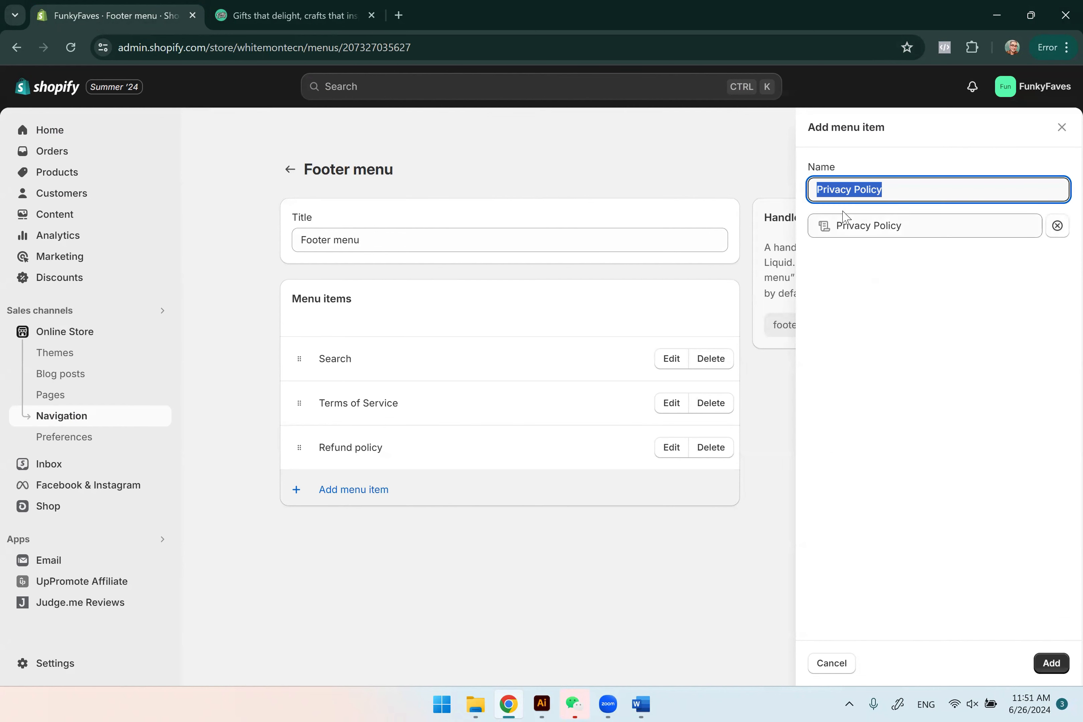
{"action": "key", "text": "ctrl+Tab"}
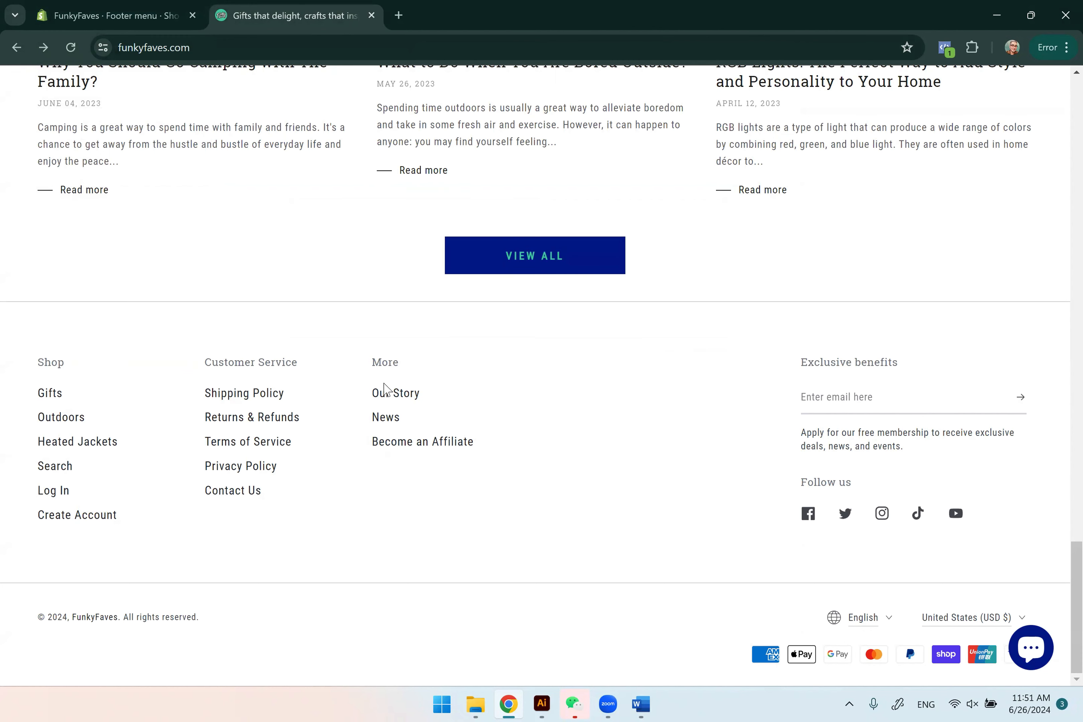
{"action": "key", "text": "ctrl+1"}
Open the current theme, Whitemonte beyours, for customization from the online store's themes.
{"action": "left_click", "coordinate": [65, 333]}
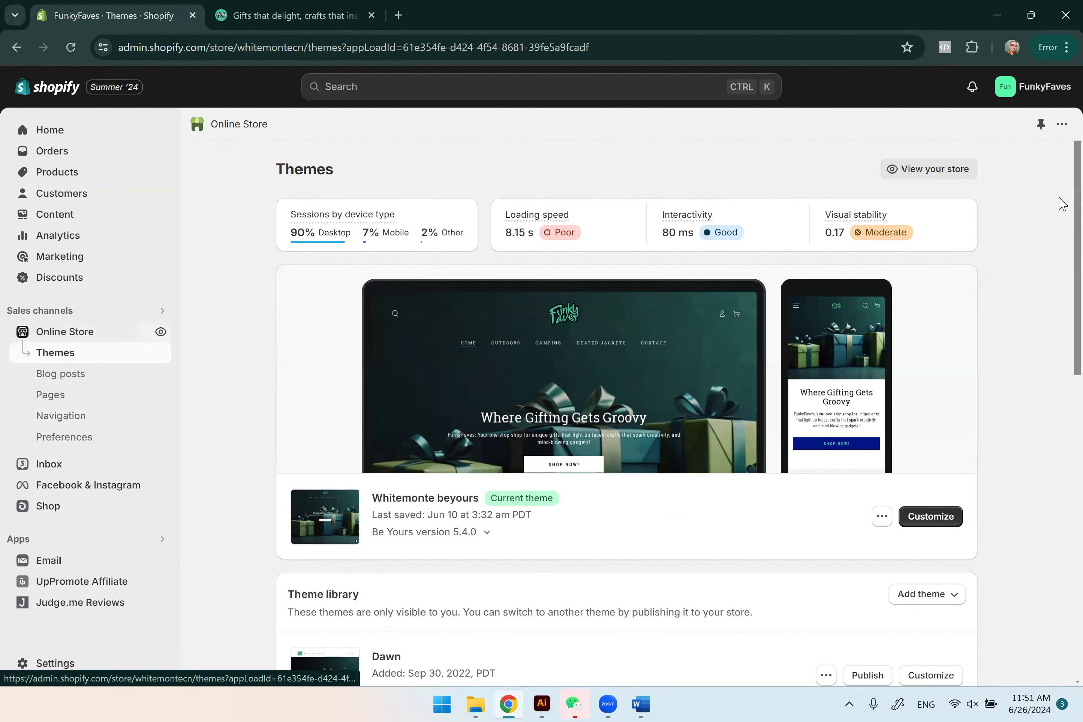
{"action": "scroll", "coordinate": [1059, 220], "scroll_direction": "down", "scroll_amount": 4}
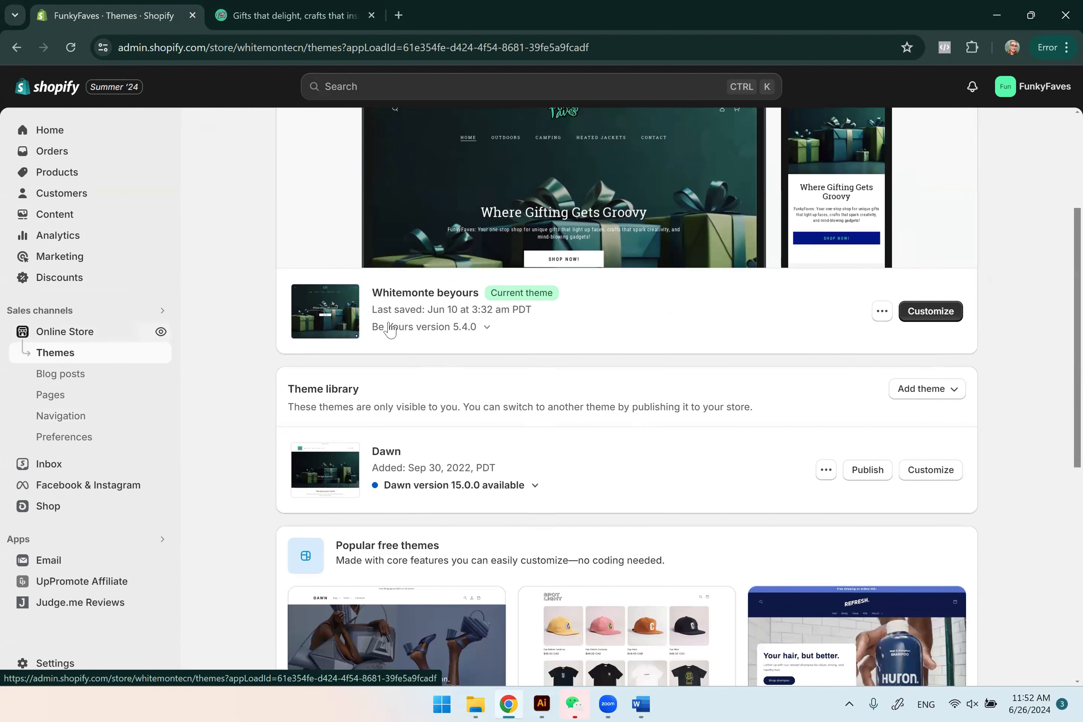
{"action": "left_click", "coordinate": [942, 316]}
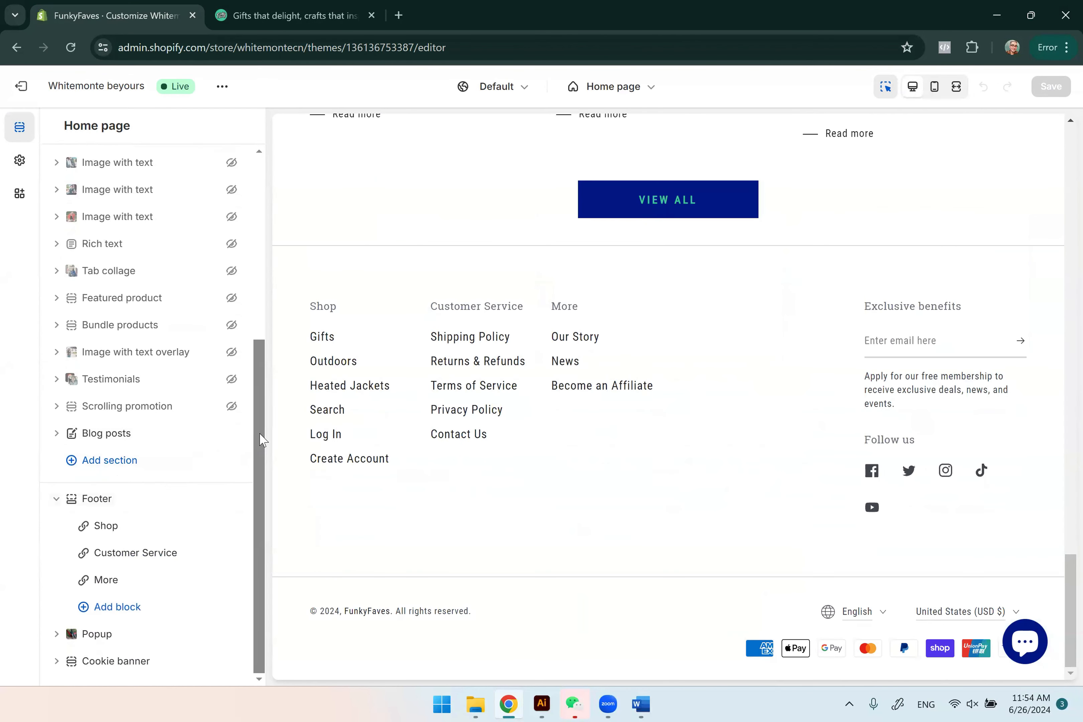
Examine the Footer section's menu blocks and the block types that can be added to it.
{"action": "left_click", "coordinate": [57, 500]}
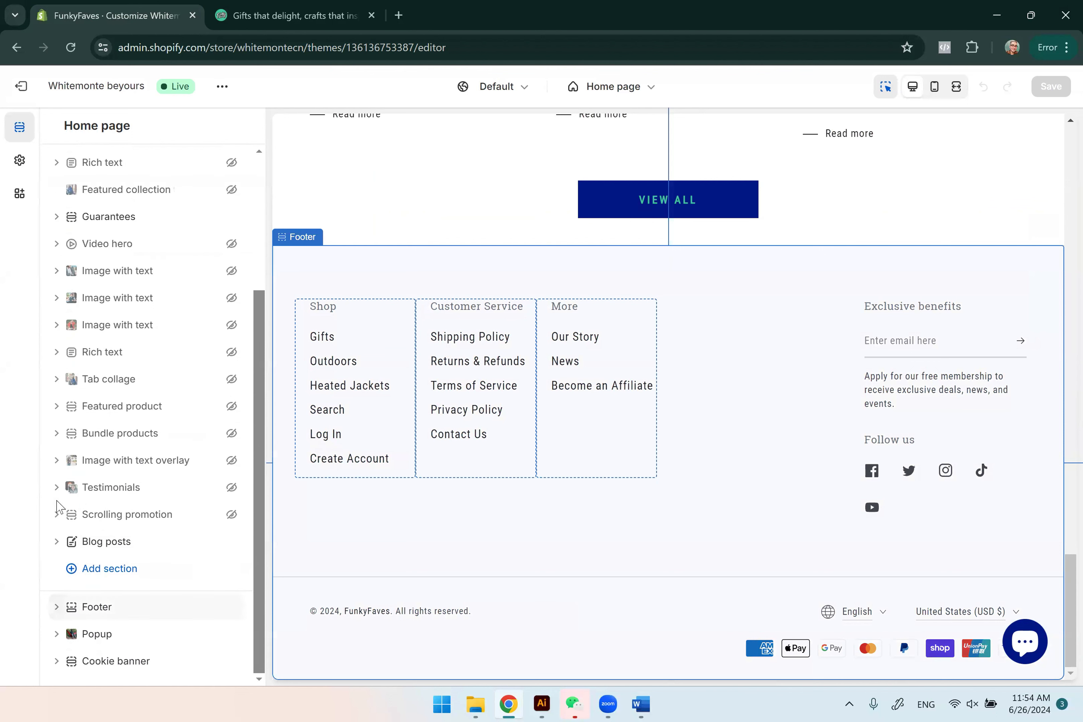
{"action": "left_click", "coordinate": [56, 606]}
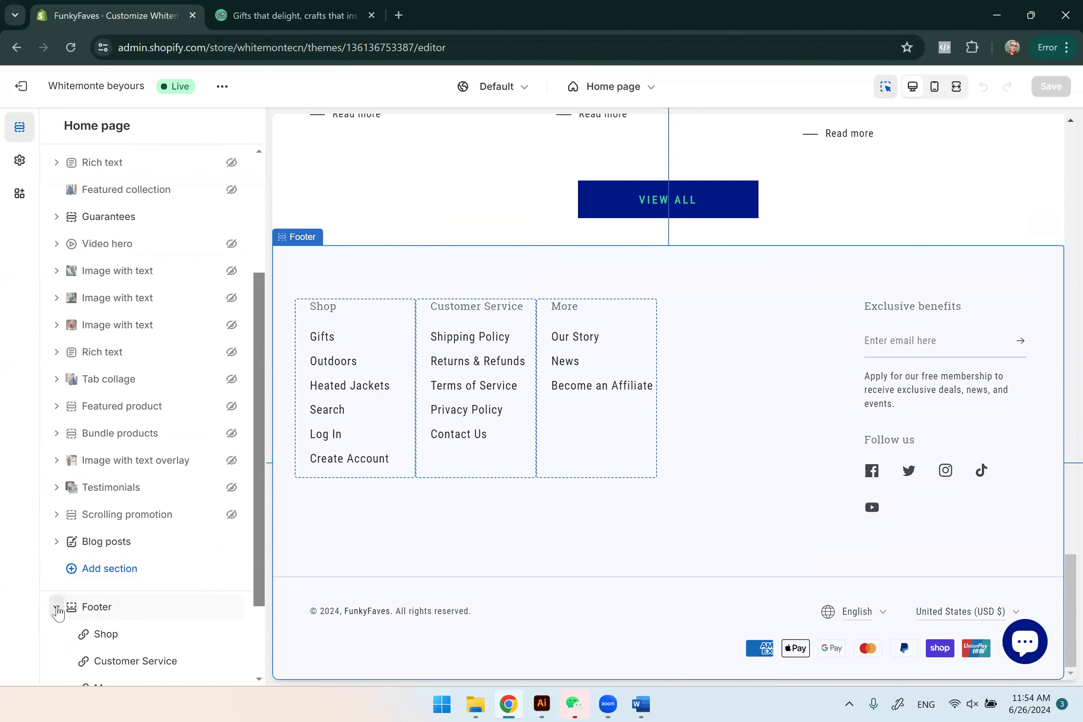
{"action": "scroll", "coordinate": [254, 512], "scroll_direction": "down", "scroll_amount": 2}
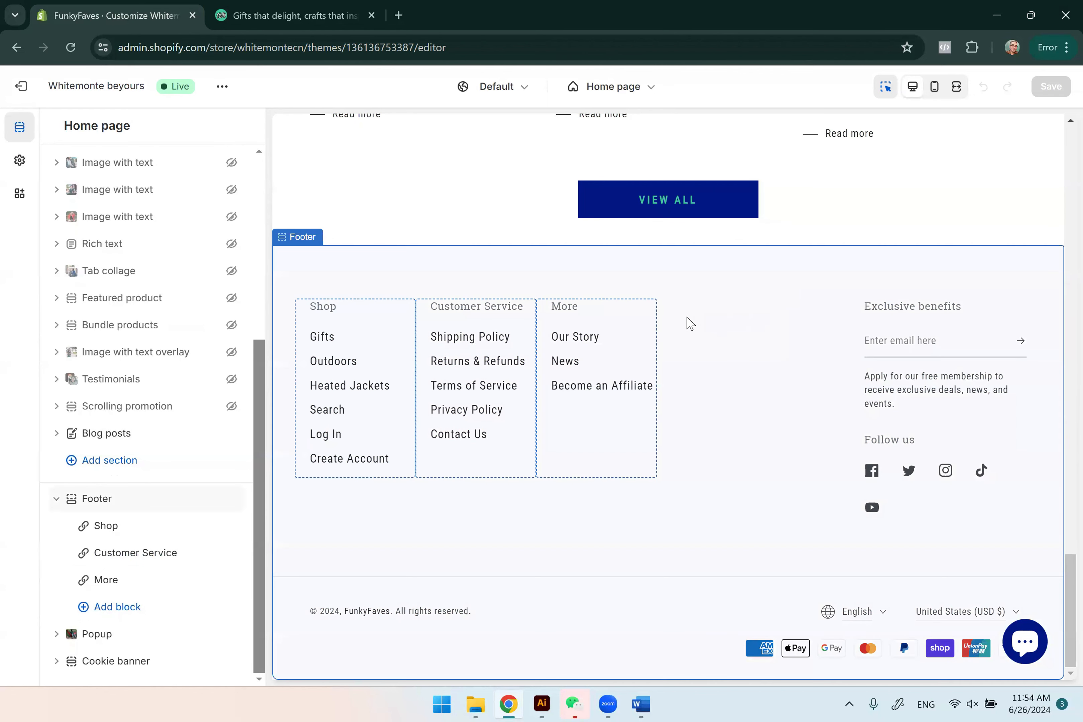
{"action": "left_click", "coordinate": [122, 608]}
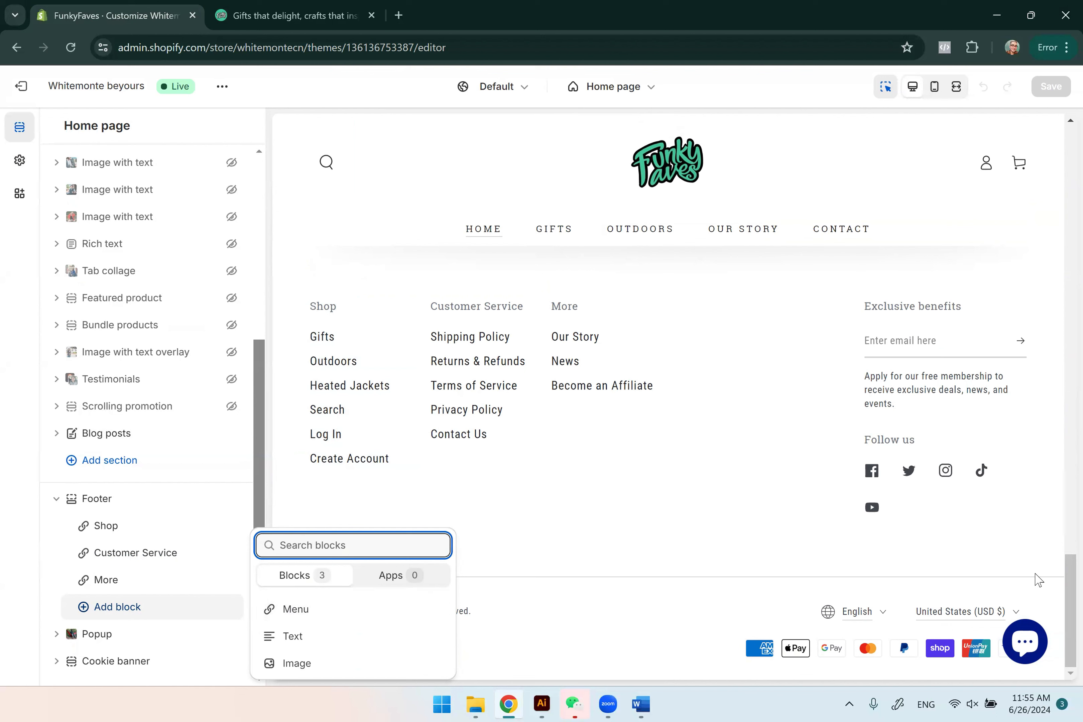
{"action": "left_click", "coordinate": [388, 601]}
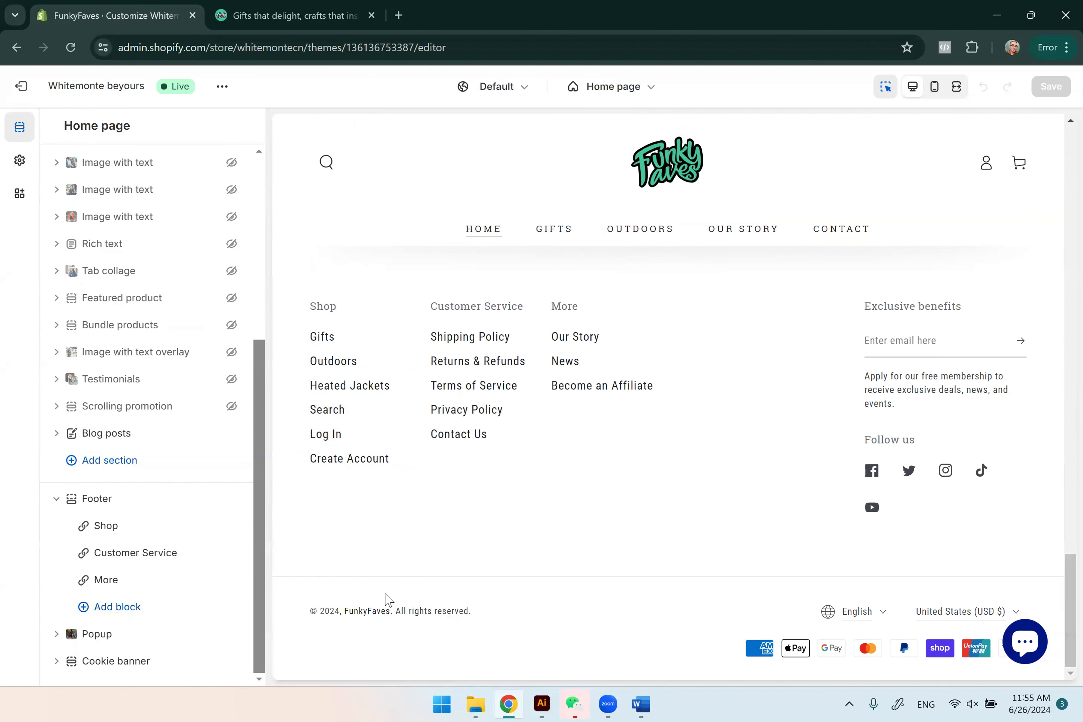
{"action": "left_click", "coordinate": [120, 615]}
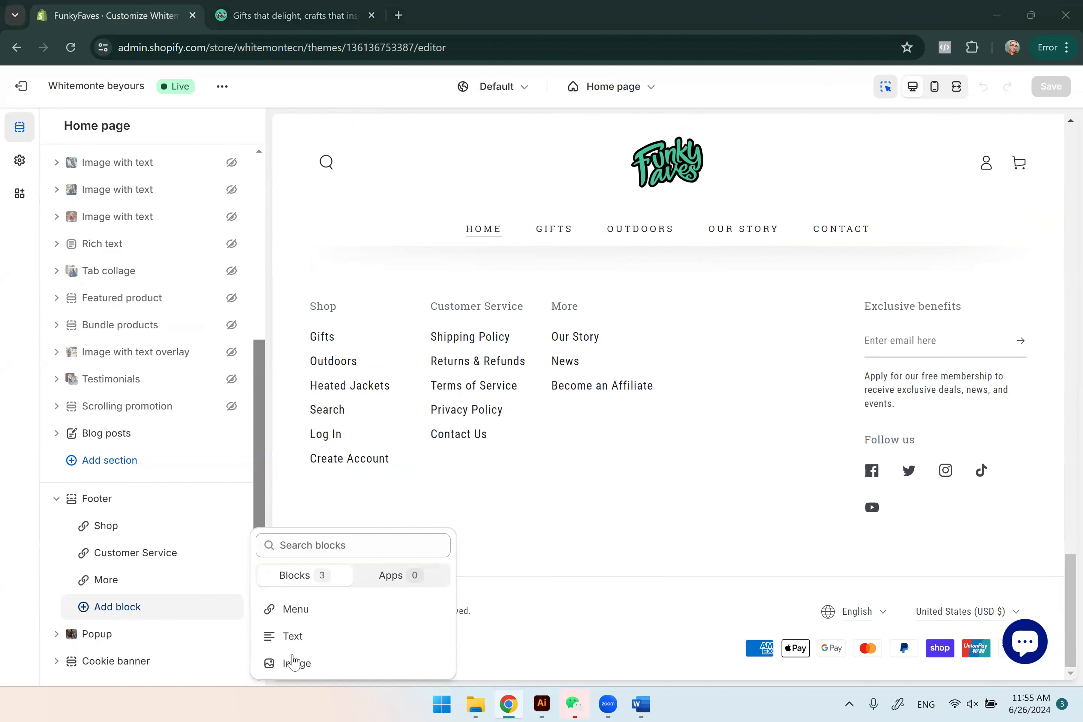
Add a Menu block to the footer and check which menus can be assigned to the More block, keeping its current menu.
{"action": "left_click", "coordinate": [294, 610]}
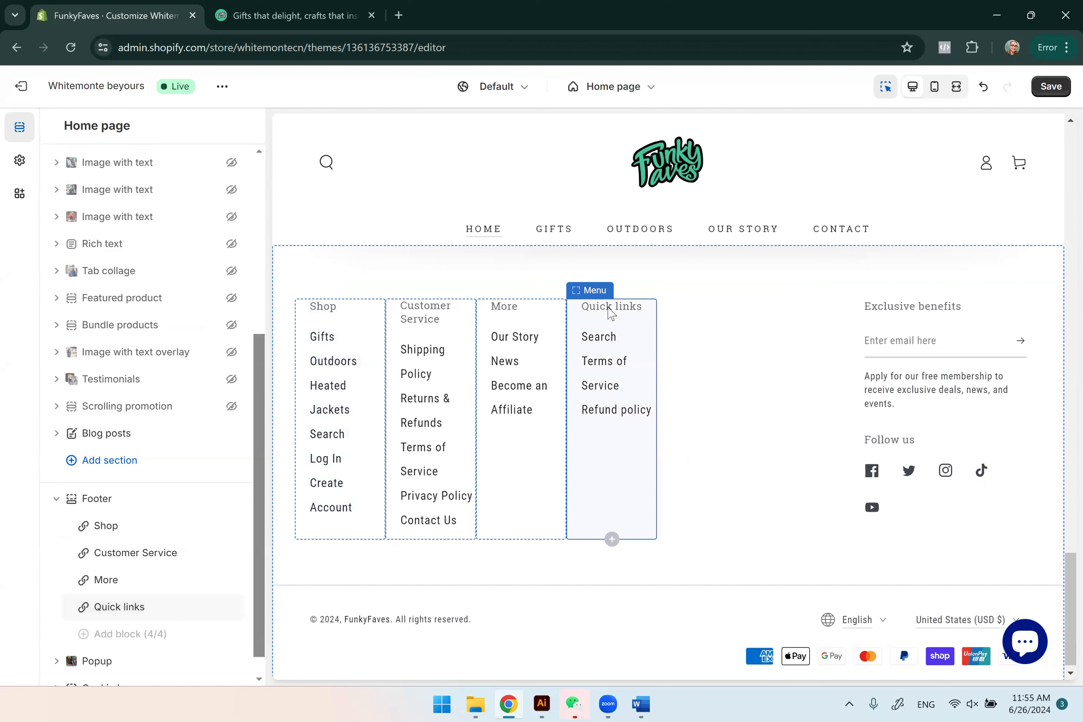
{"action": "left_click", "coordinate": [106, 581]}
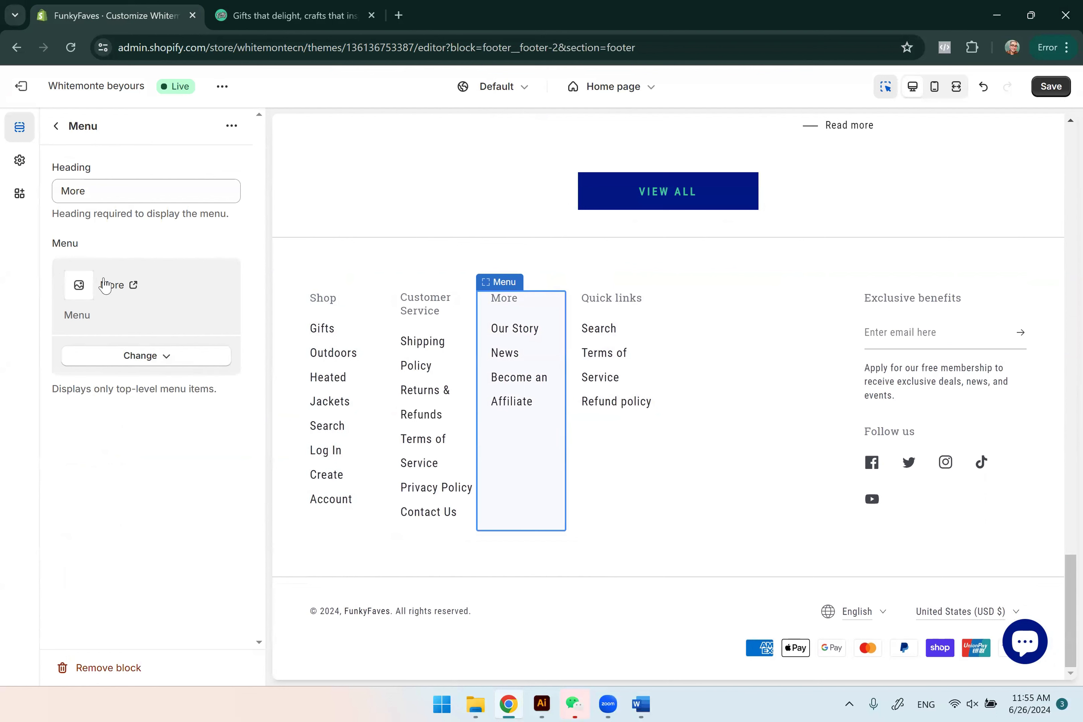
{"action": "left_click", "coordinate": [147, 359]}
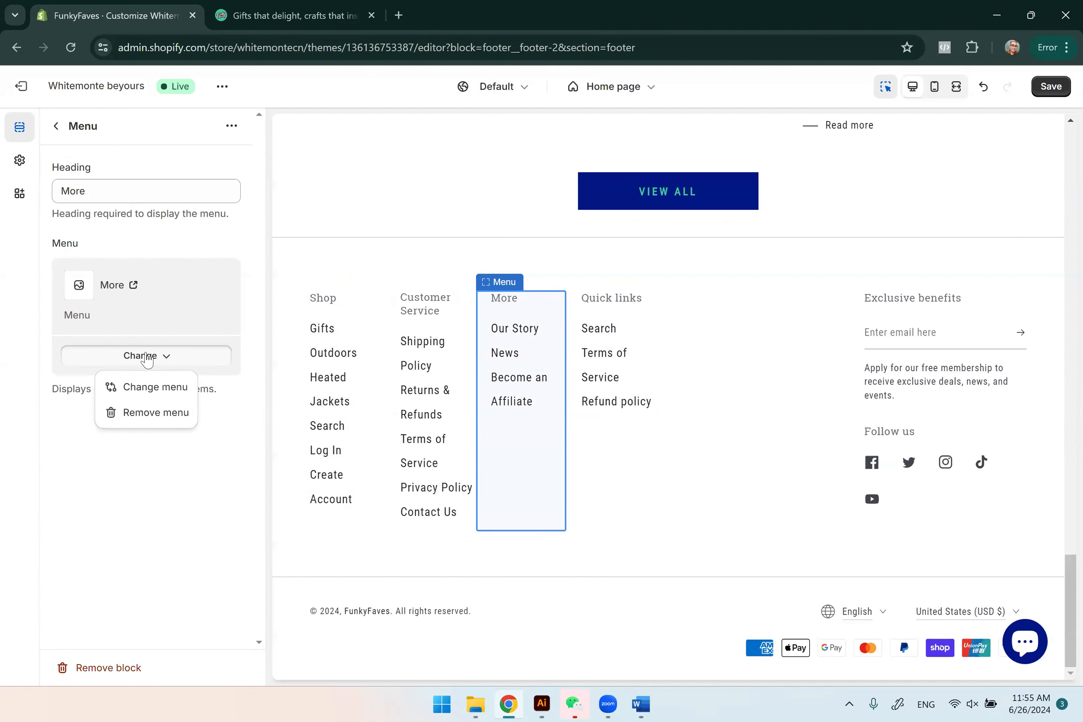
{"action": "left_click", "coordinate": [148, 391]}
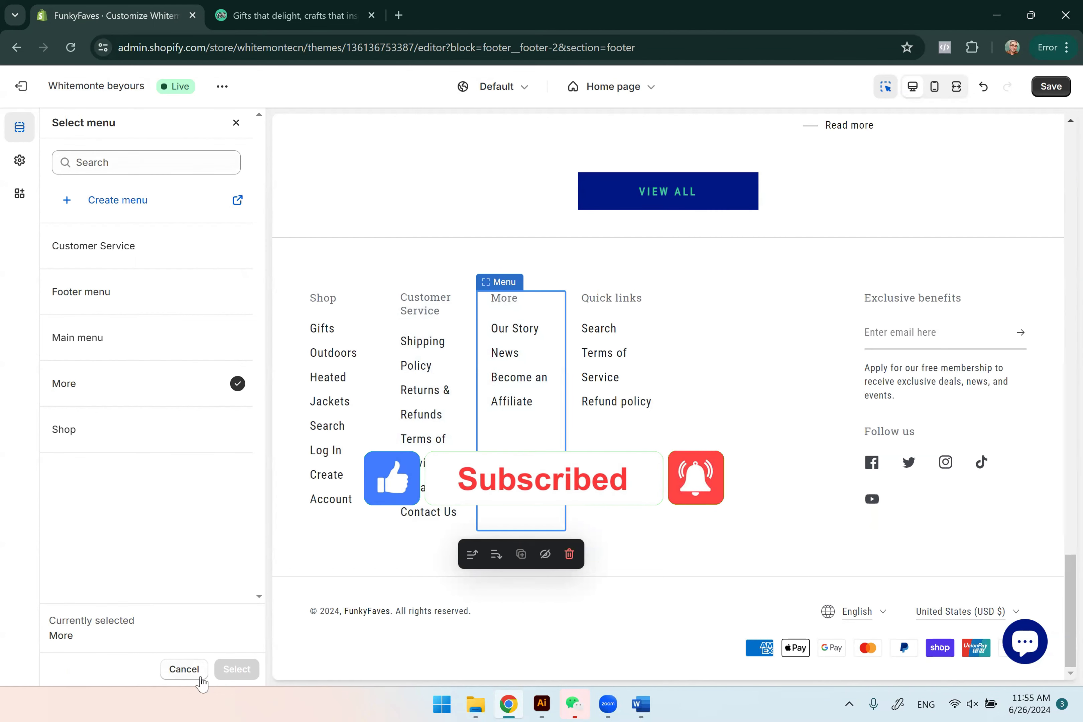
{"action": "left_click", "coordinate": [183, 669]}
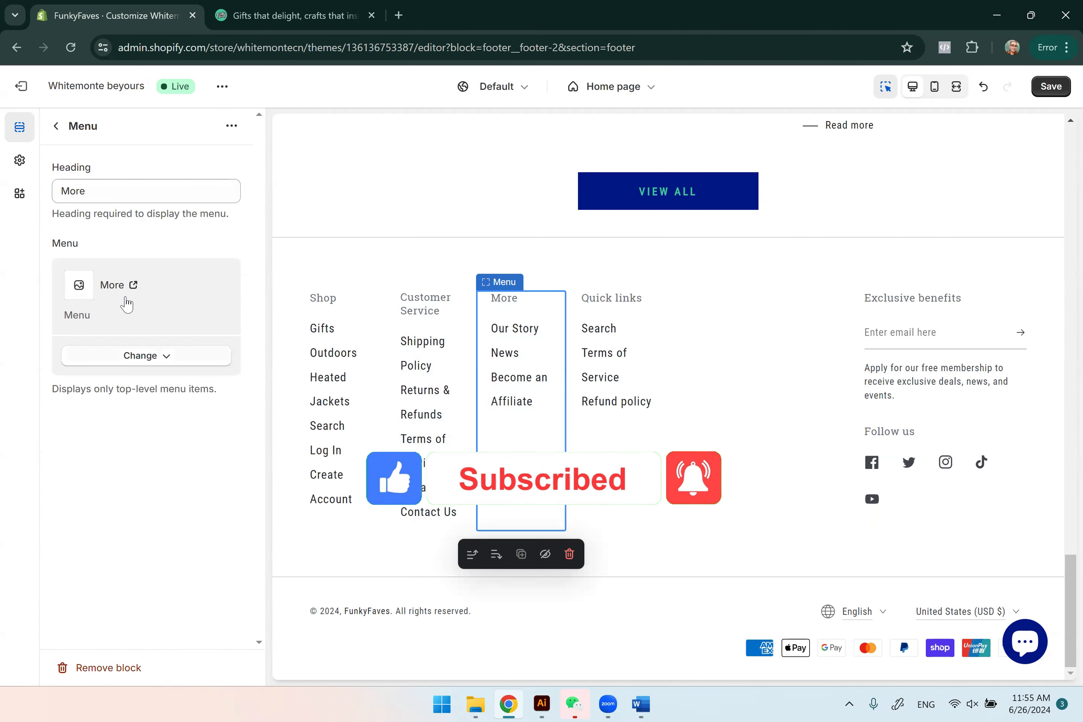
Remove the More menu block from the footer and save the theme changes.
{"action": "left_click", "coordinate": [56, 125]}
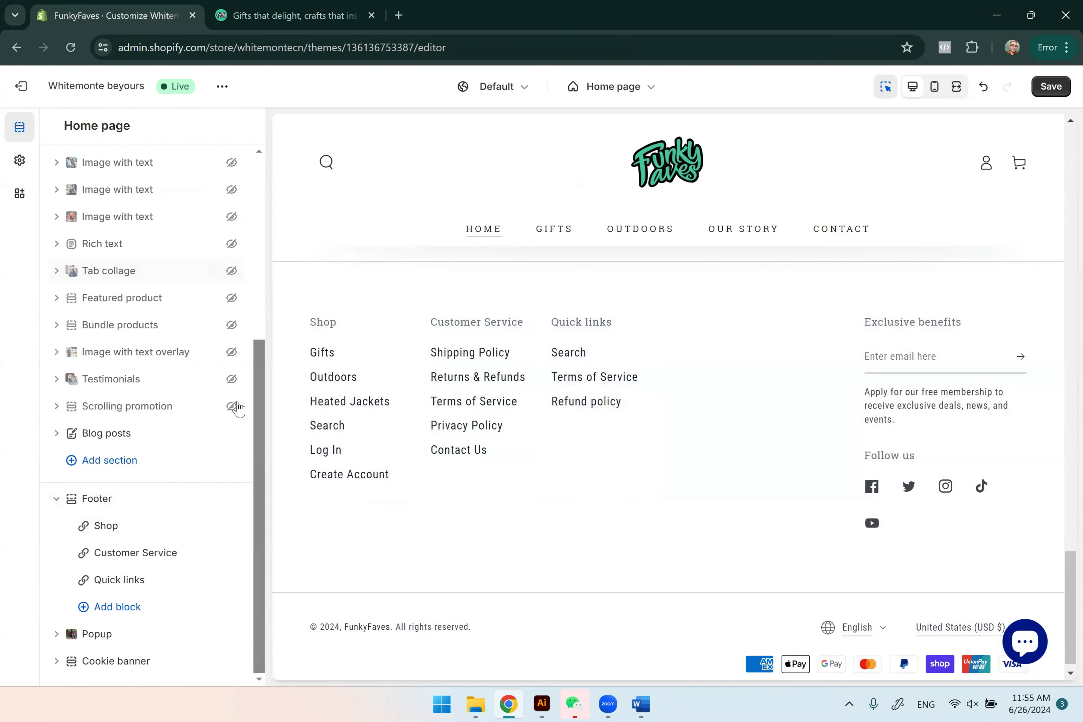
{"action": "left_click", "coordinate": [55, 499]}
{"action": "left_click_drag", "start_coordinate": [261, 394], "coordinate": [268, 215]}
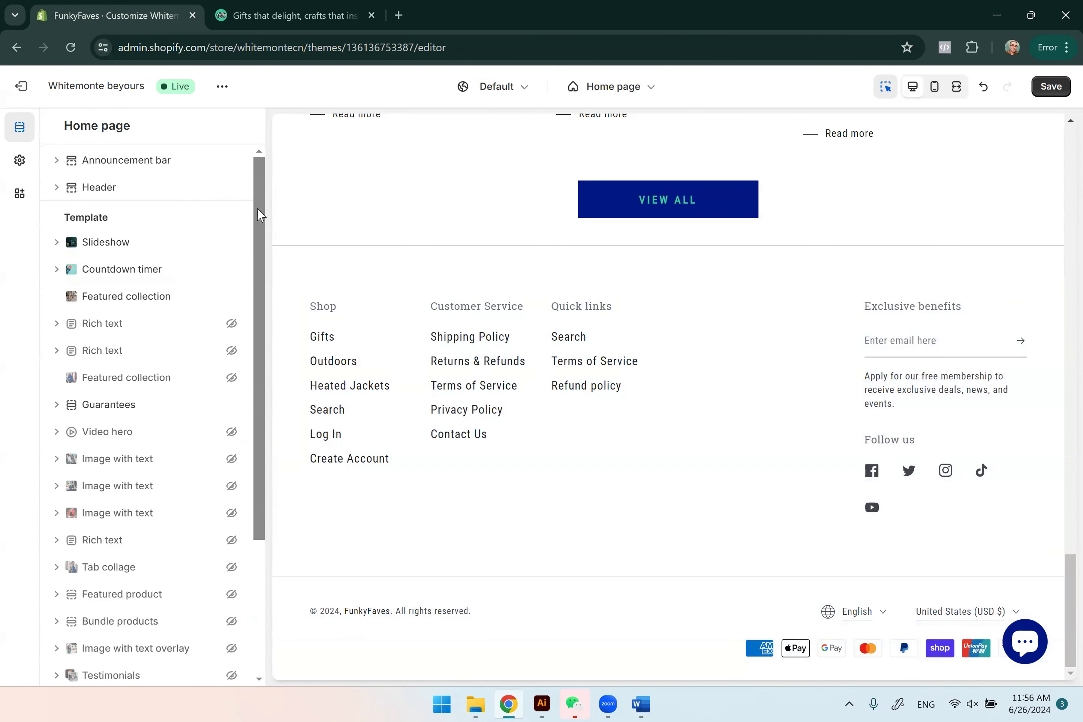
{"action": "left_click", "coordinate": [1050, 89]}
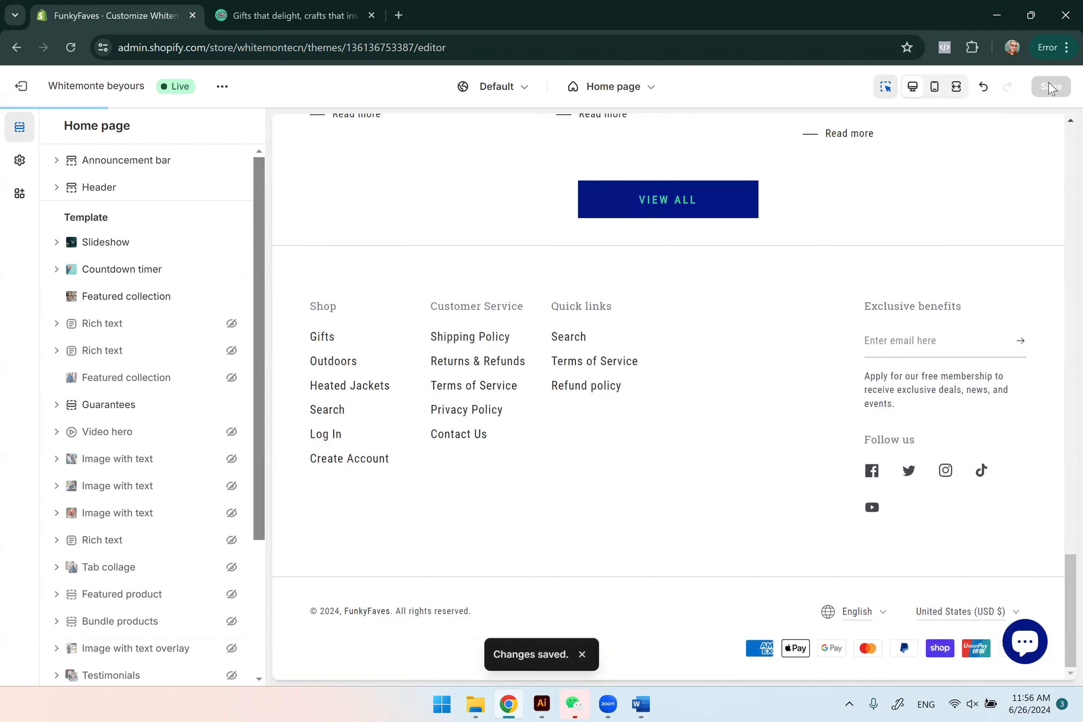
Reload the FunkyFaves storefront and check its footer columns and header navigation on the home page.
{"action": "left_click", "coordinate": [293, 16]}
{"action": "left_click", "coordinate": [70, 47]}
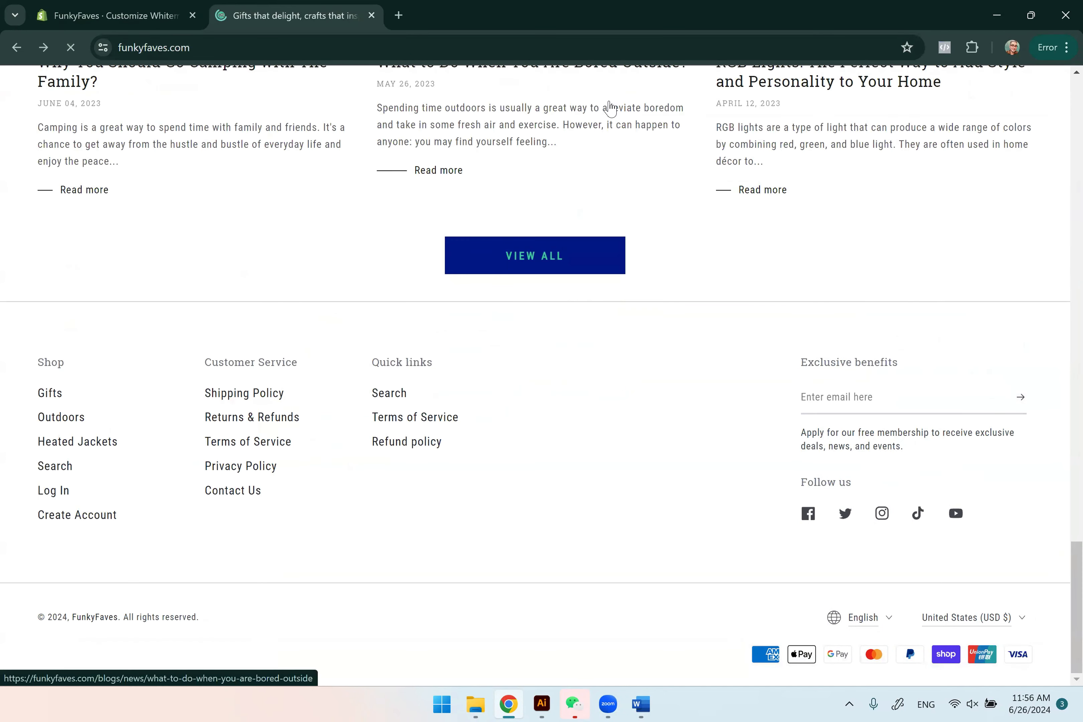
{"action": "scroll", "coordinate": [1063, 584], "scroll_direction": "up", "scroll_amount": 3}
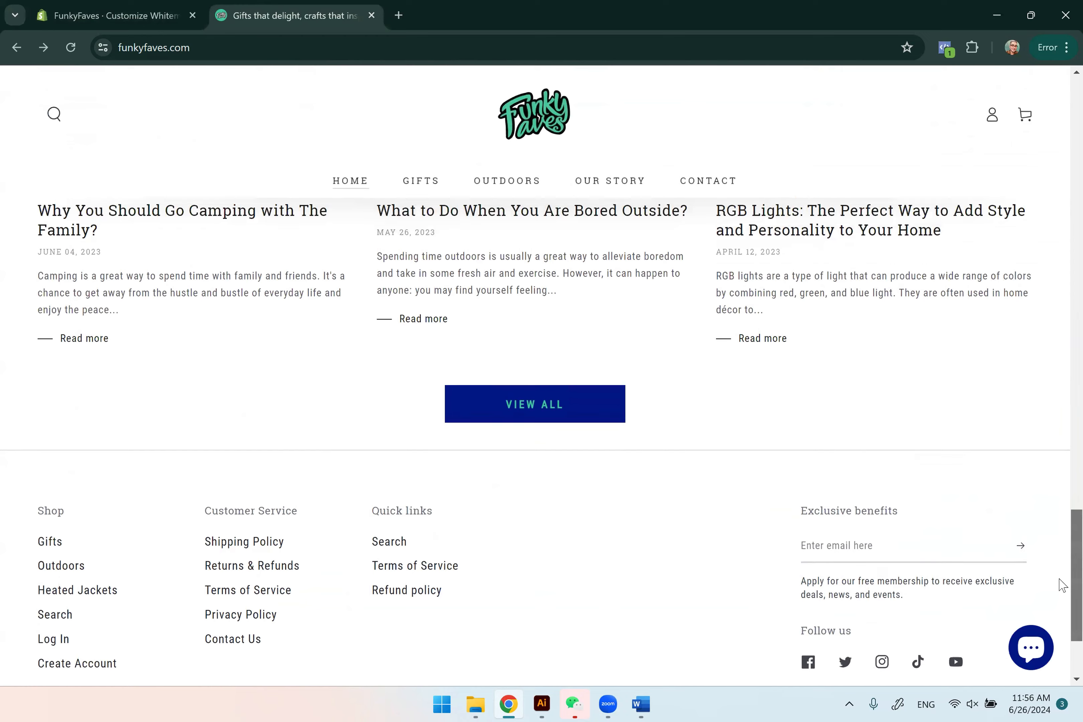
{"action": "scroll", "coordinate": [1062, 584], "scroll_direction": "up", "scroll_amount": 10}
{"action": "scroll", "coordinate": [1062, 79], "scroll_direction": "up", "scroll_amount": 20}
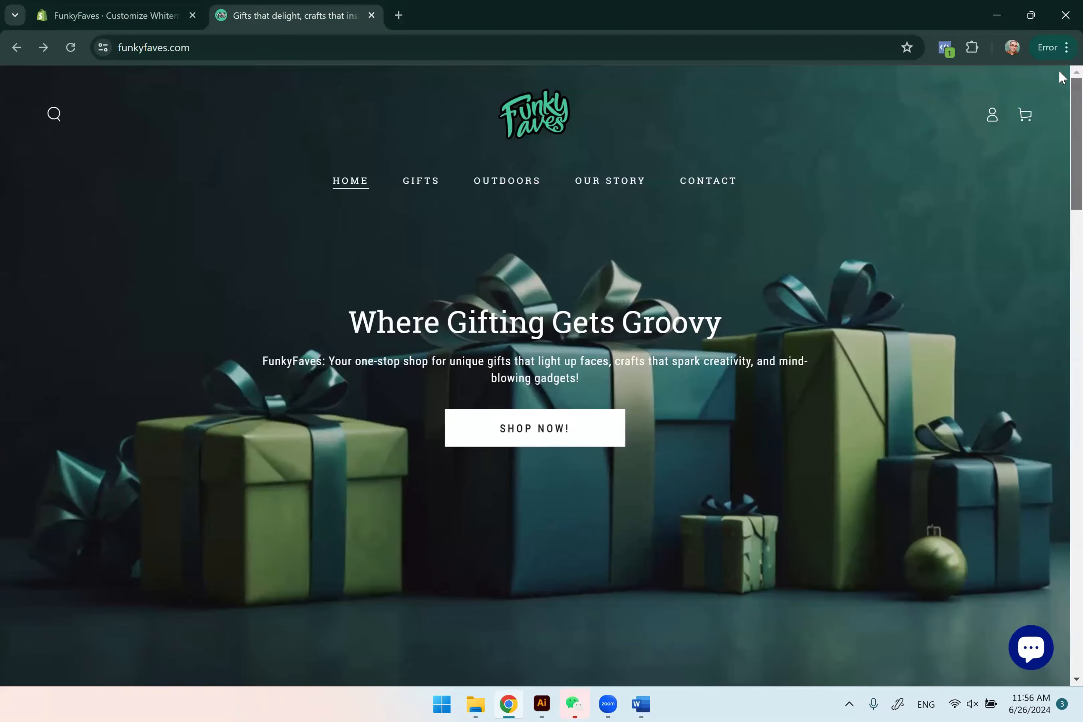